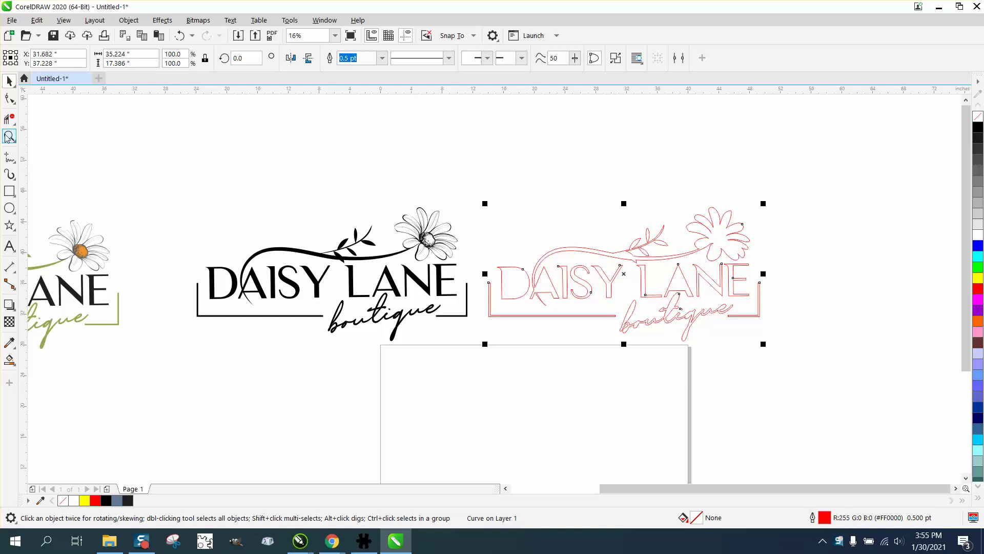
Step: Apply a one-step outside contour with a 0.5-inch offset to the red-outlined Daisy Lane logo
left_click(9, 136)
left_click_drag(666, 202, 780, 279)
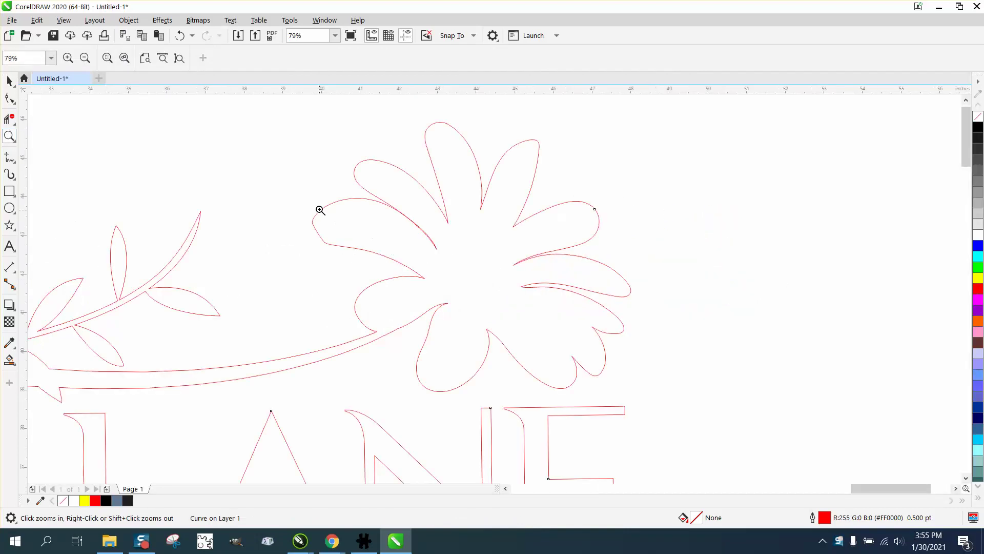
scroll(482, 265, "down", 3)
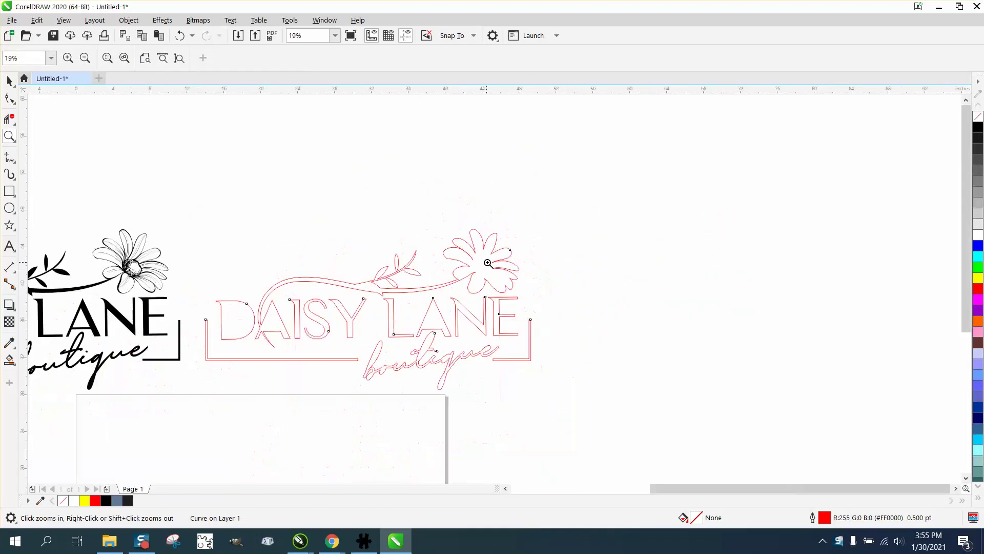
scroll(494, 263, "down", 2)
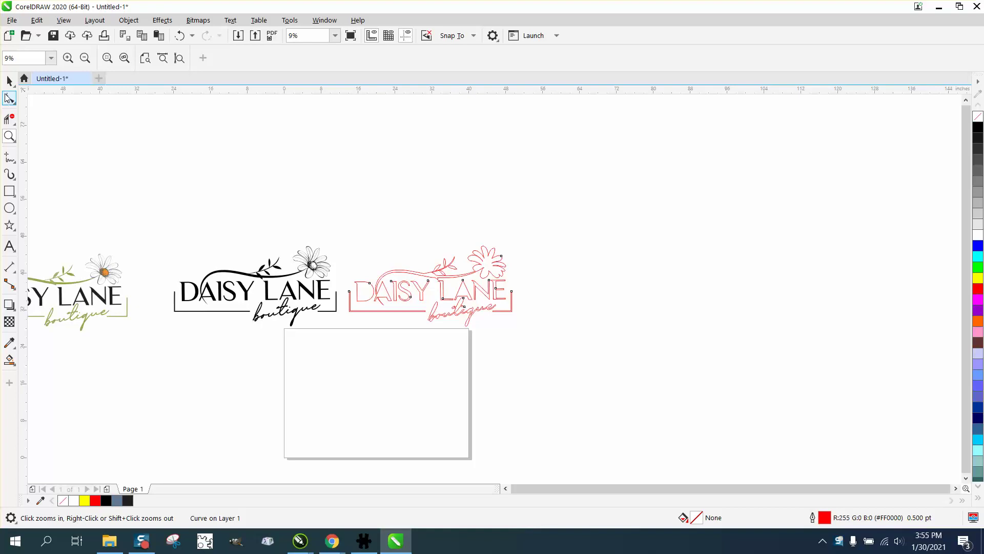
left_click(10, 81)
left_click_drag(331, 229, 545, 324)
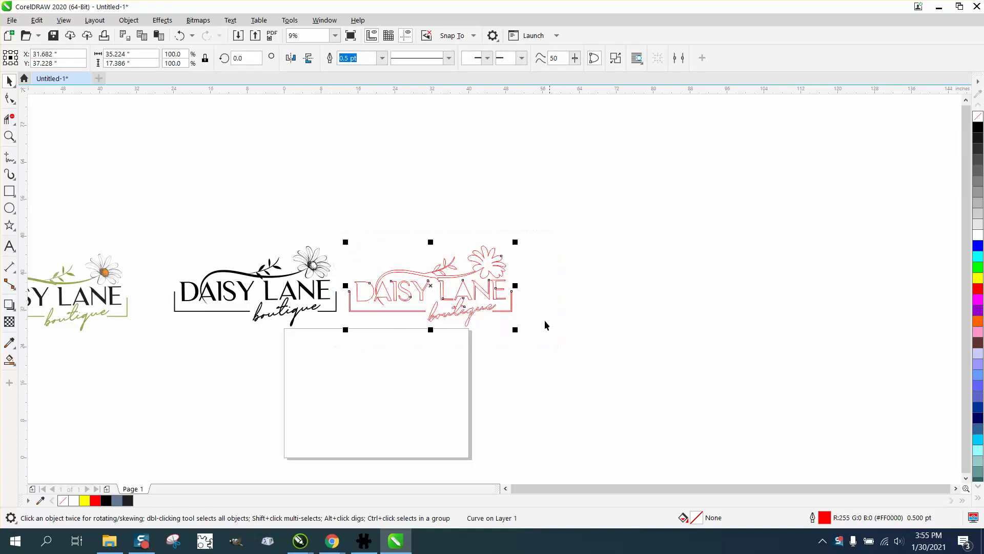
left_click(169, 22)
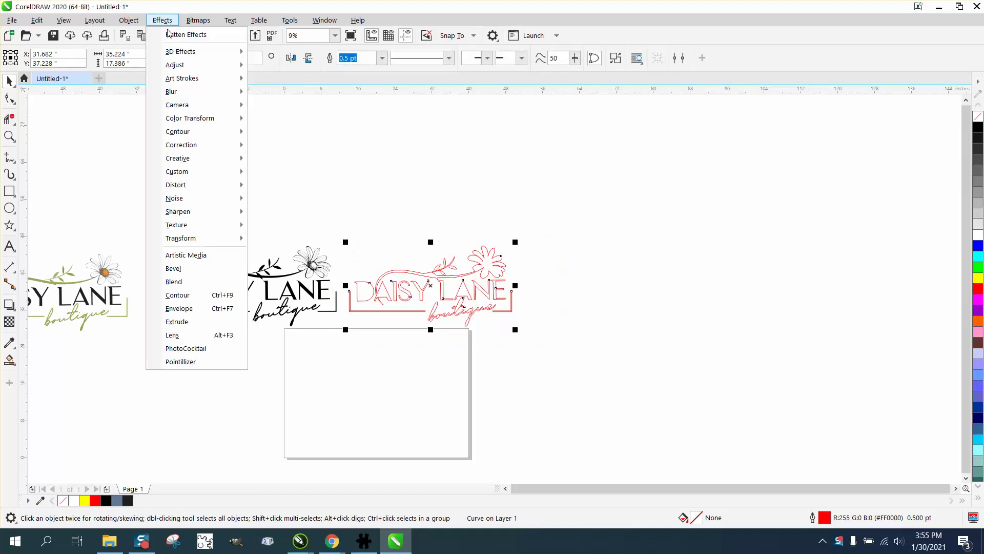
left_click(178, 295)
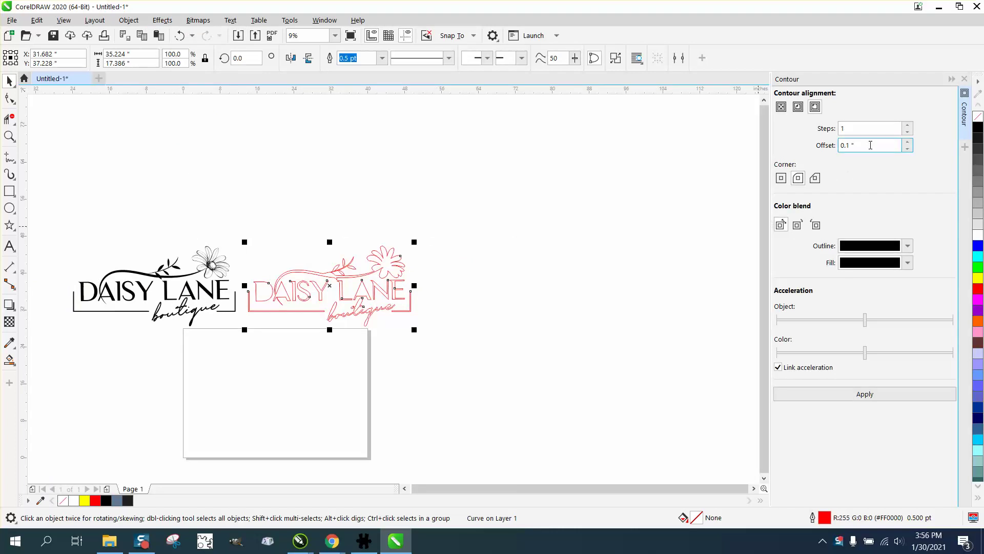
left_click_drag(866, 146, 826, 148)
type(".5")
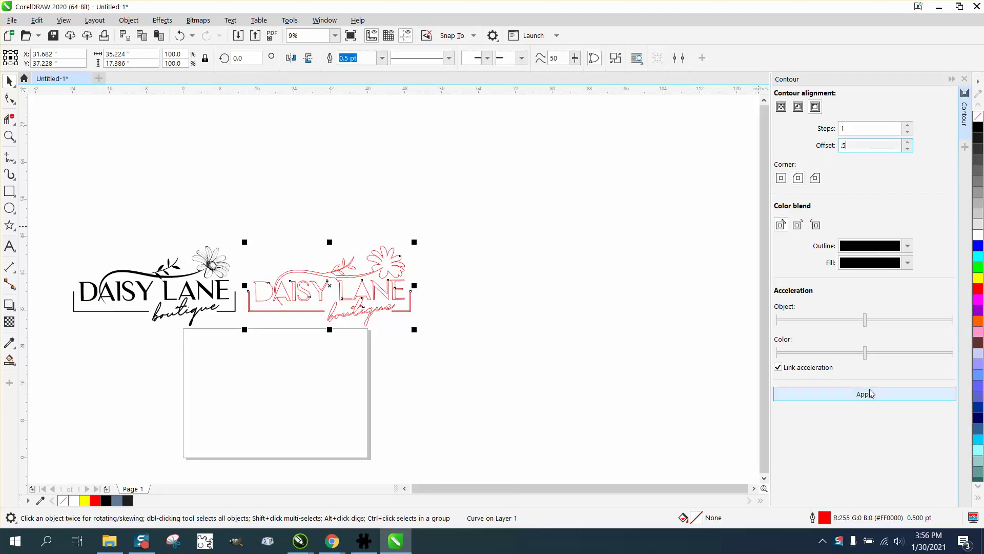
left_click(861, 403)
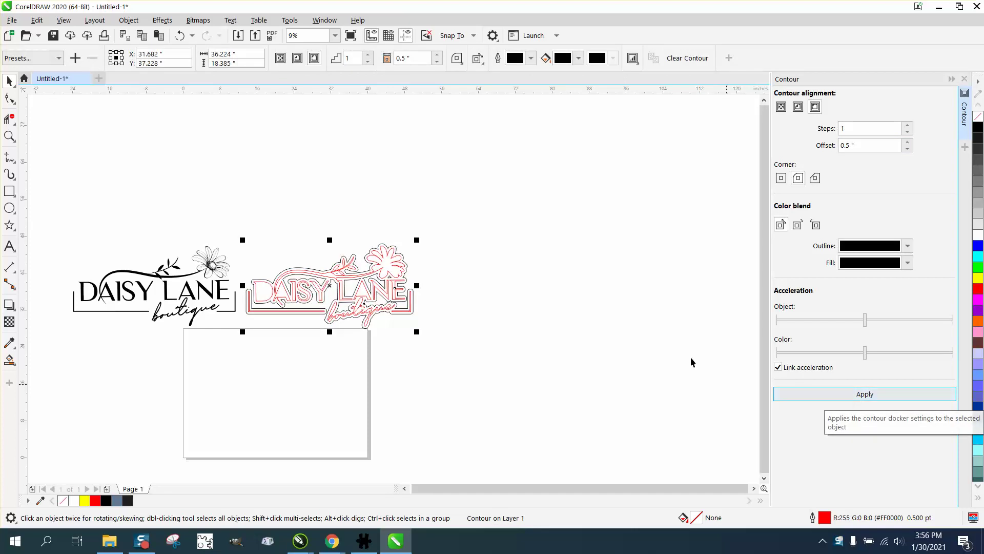
Step: Break the contour apart from the red logo and move the new outer outline 57 inches to the right
left_click(129, 20)
left_click(157, 296)
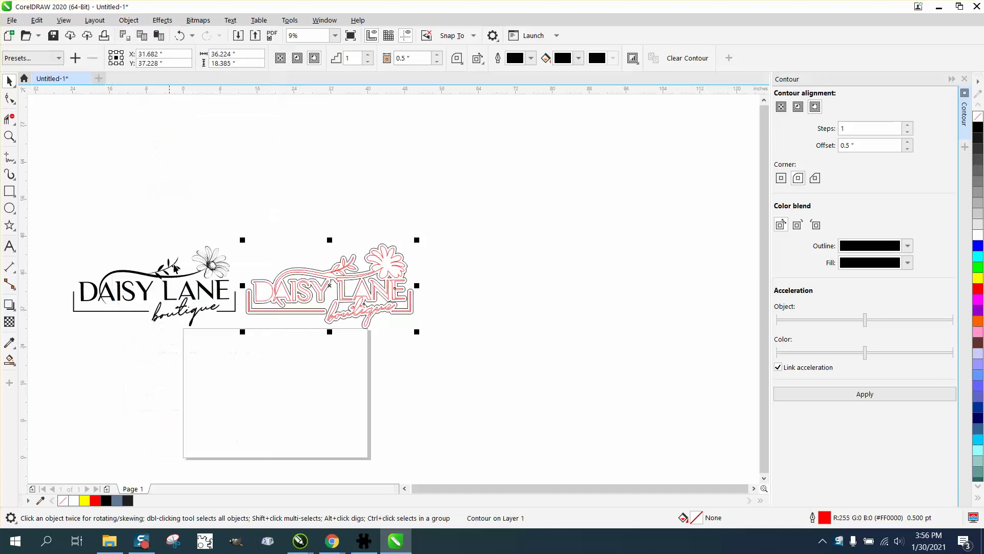
left_click(418, 219)
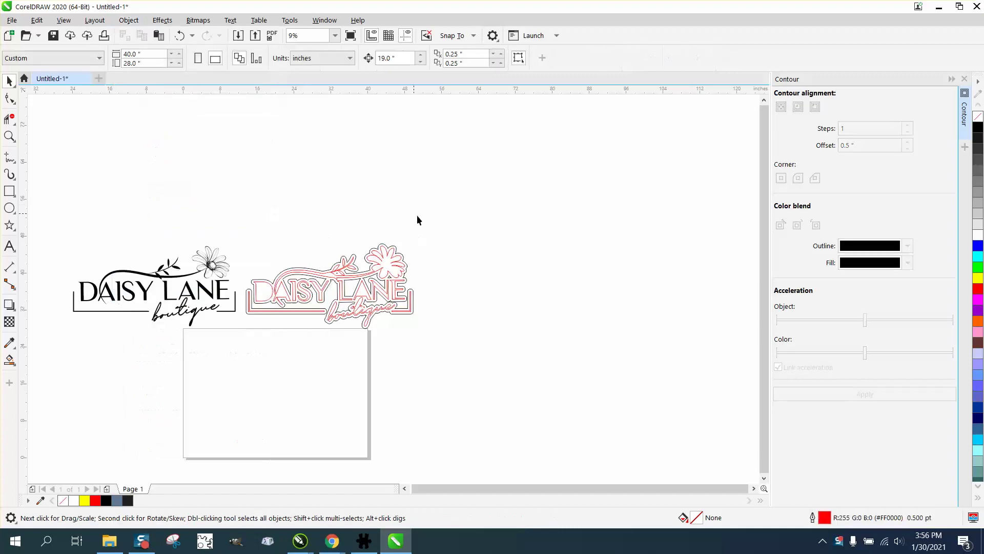
left_click(395, 253)
key("Right")
key("Right")
key("Right")
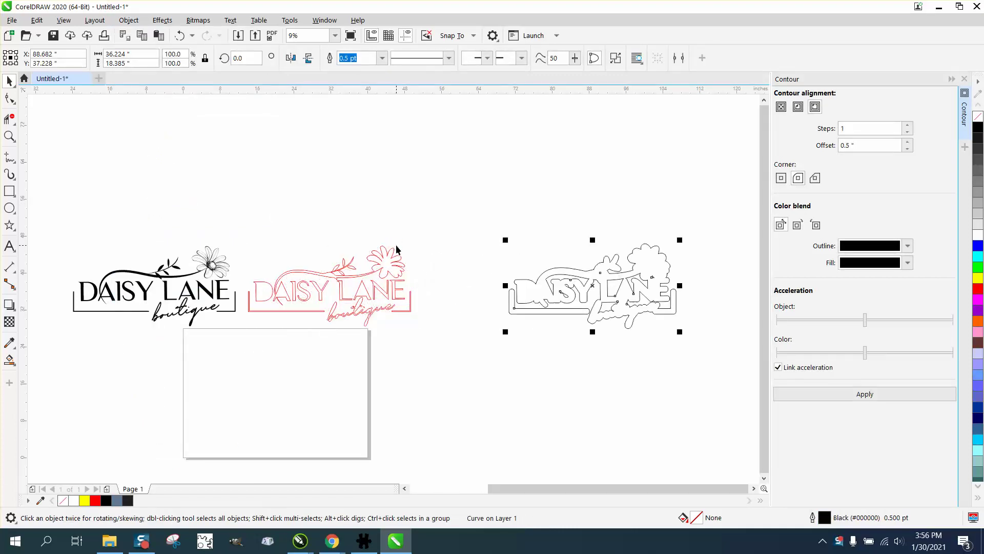
Step: Apply a one-step inside contour with a 0.4-inch offset to the separated black outline
left_click(798, 108)
left_click_drag(895, 145, 827, 147)
type(".")
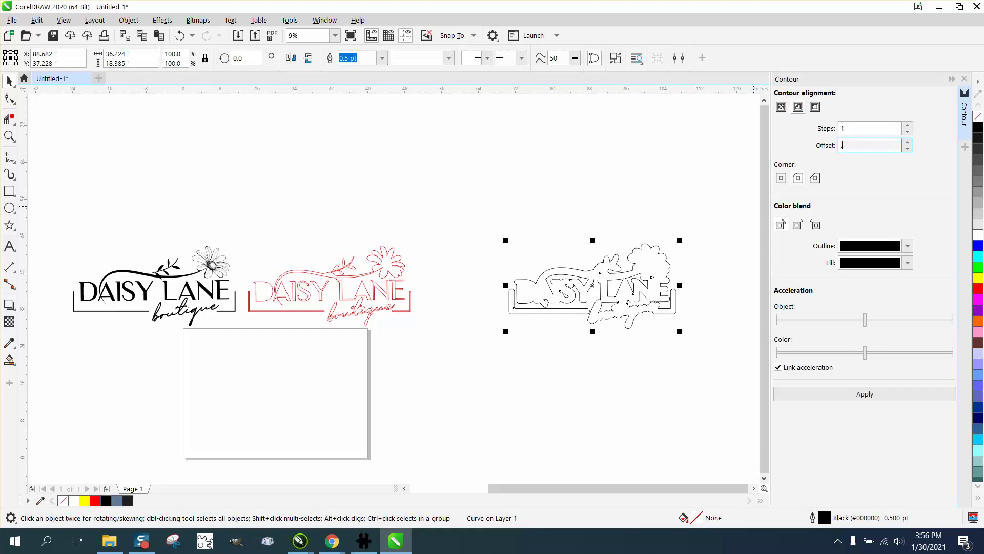
type("4")
left_click(871, 397)
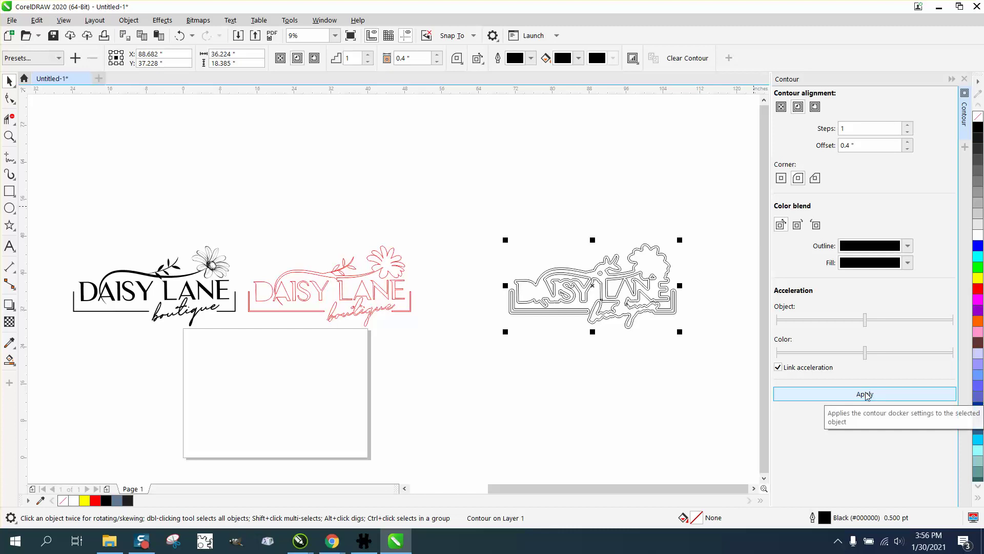
Step: Break the inside contour apart and move the inner outline 19 inches straight down, below the outer outline
left_click(128, 20)
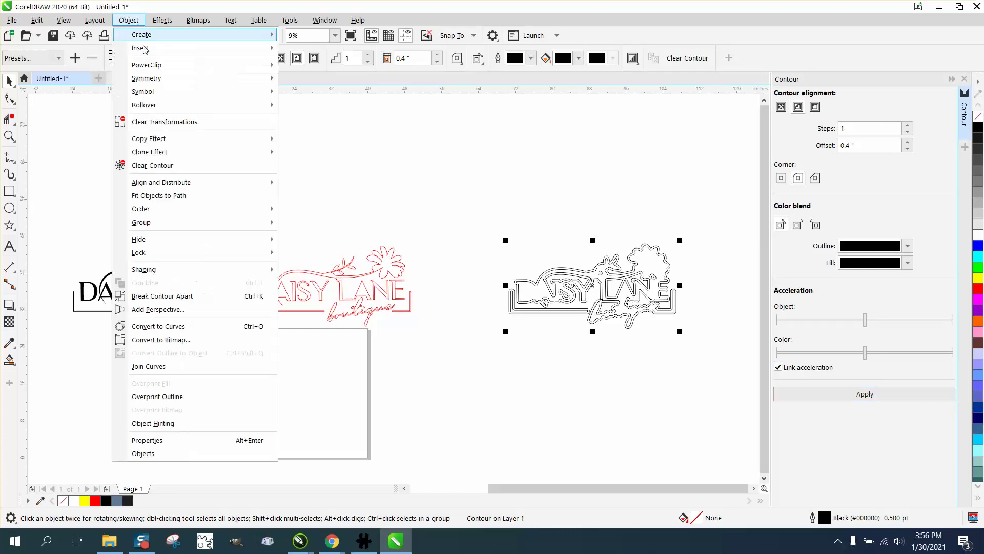
left_click(189, 292)
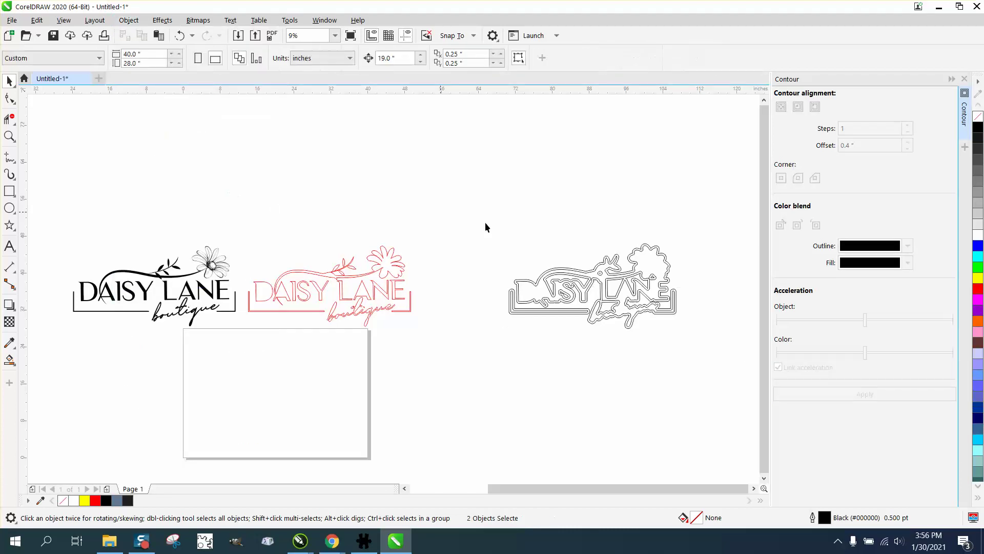
left_click(647, 269)
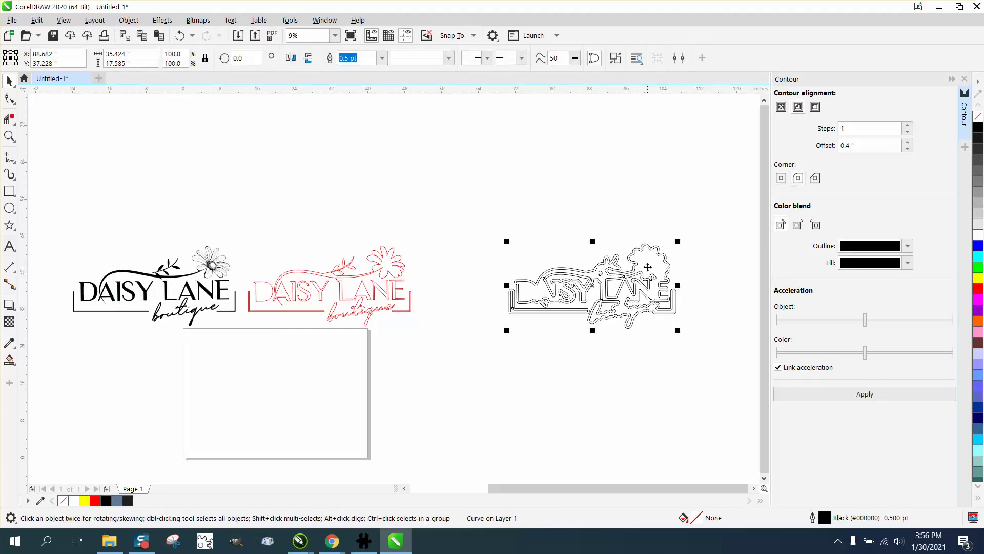
left_click_drag(648, 267, 647, 355)
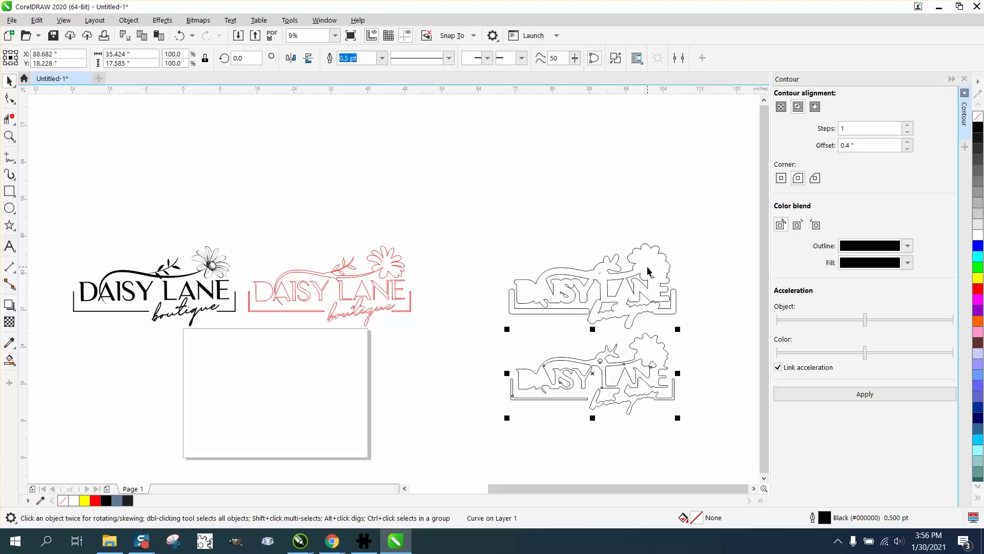
Step: Give the inner outline a red line colour with hairline width
right_click(979, 280)
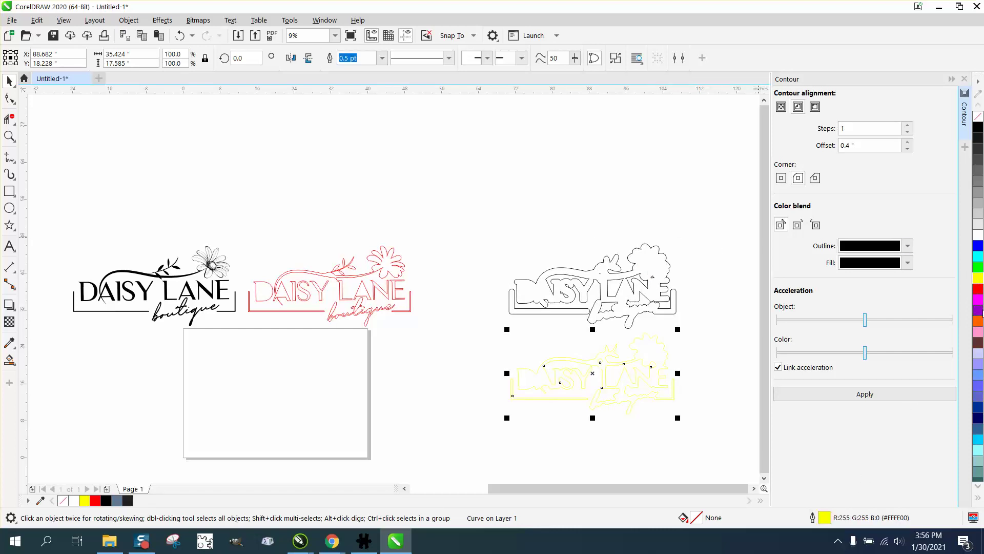
right_click(980, 290)
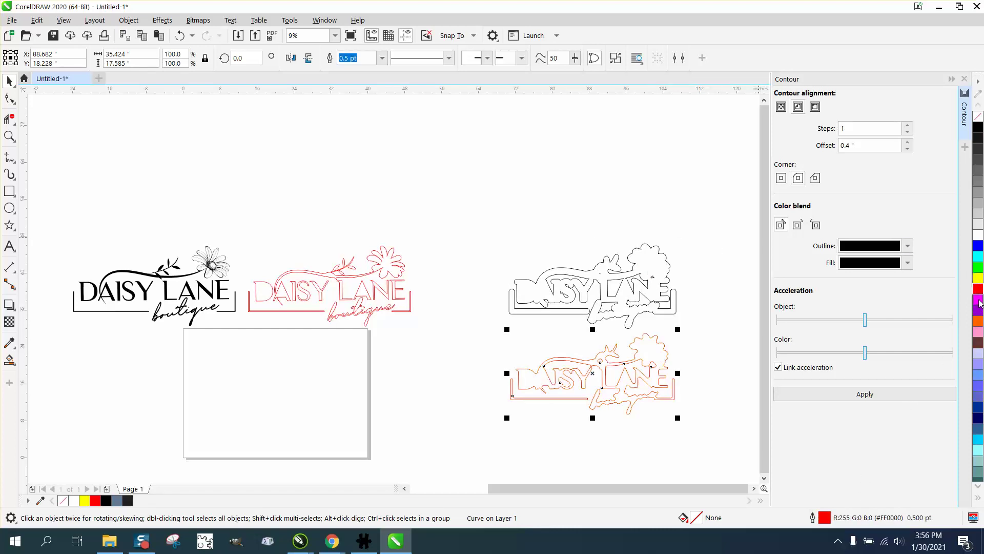
double_click(823, 518)
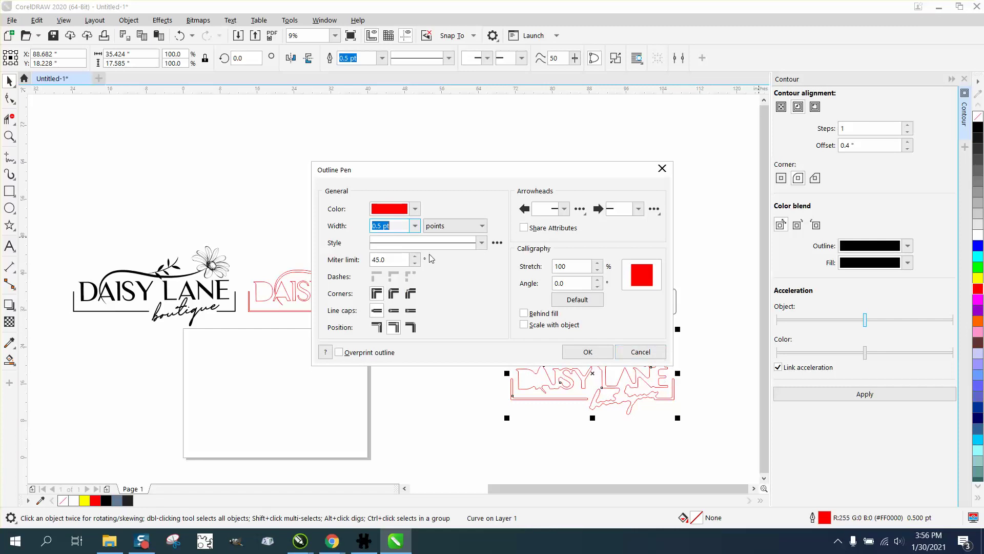
left_click(415, 226)
left_click(389, 244)
left_click(587, 352)
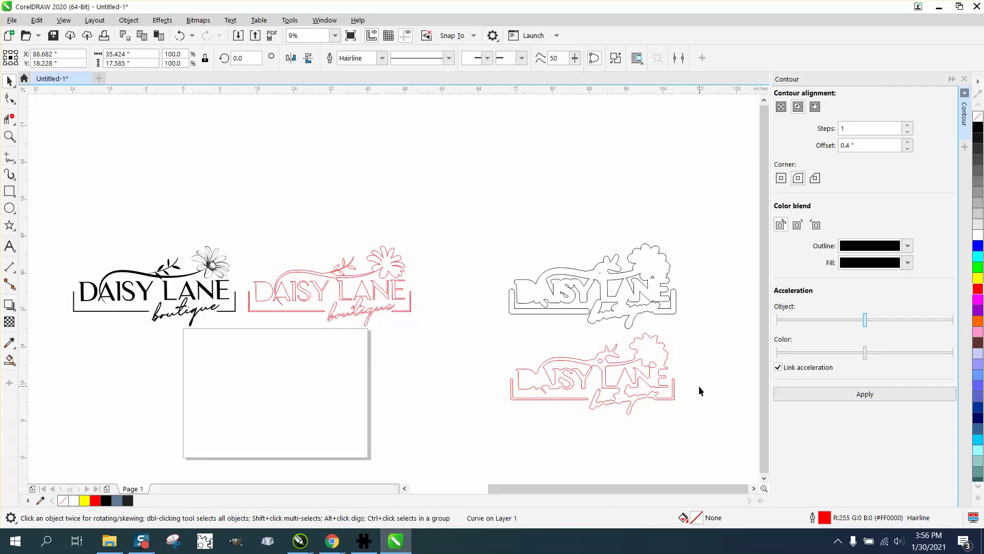
Step: Move the red hairline outline left and up so it lies exactly over the solid black logo
key("Left")
key("Left")
key("Left")
key("Left")
key("Left")
key("Left")
key("Left")
key("Left")
key("Left")
key("Left")
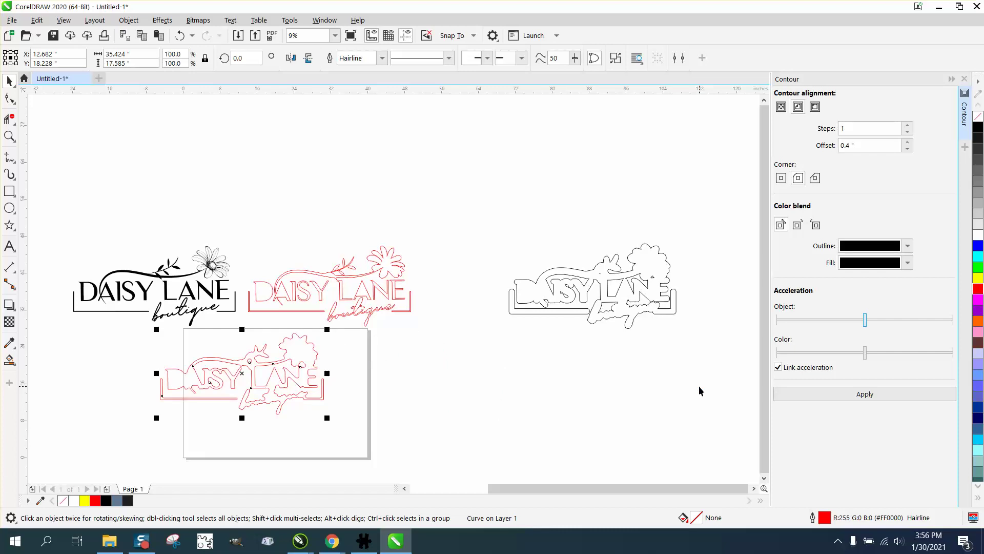
key("Up")
key("Up")
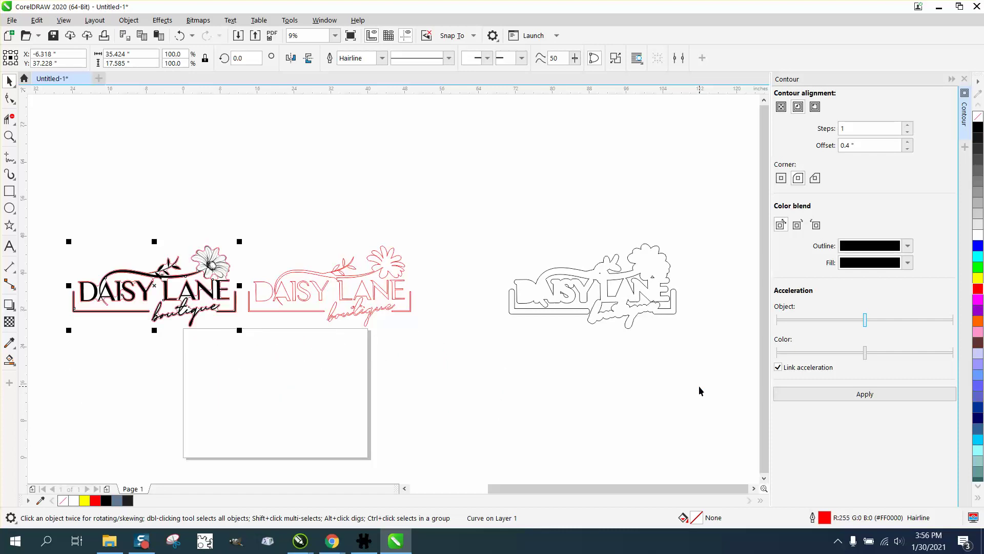
Step: Check the outline around the daisy, move it 19 inches above the black logo, and break its curve apart
left_click(9, 136)
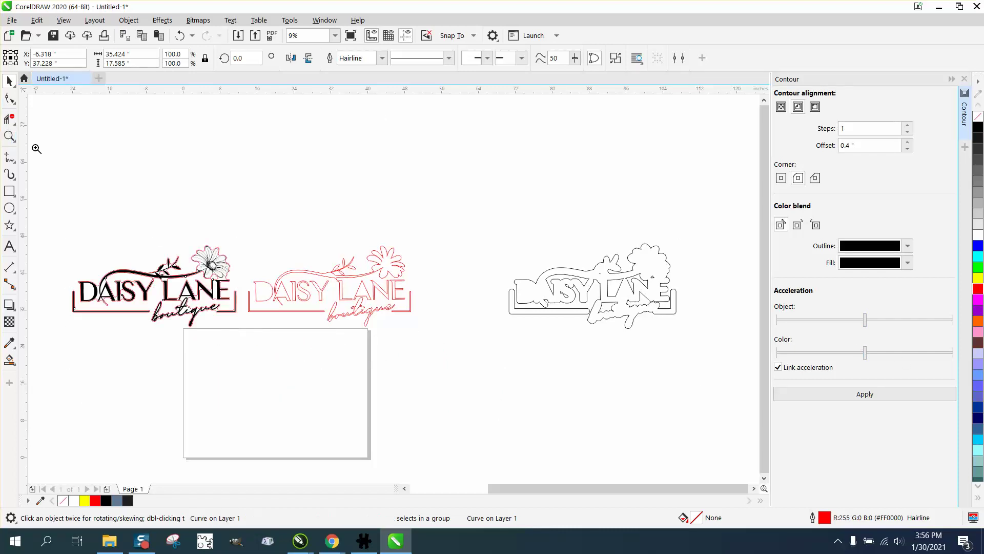
left_click(214, 263)
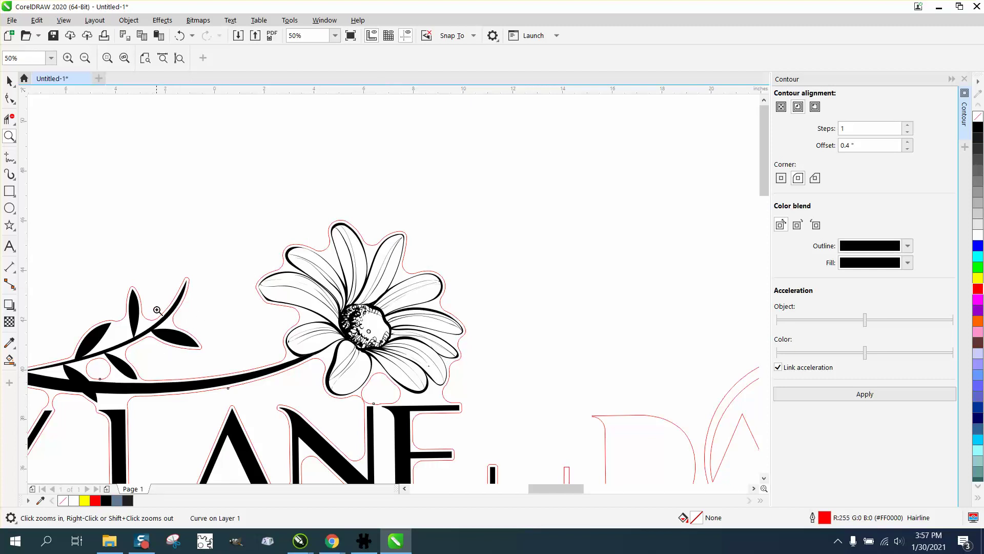
scroll(225, 295, "down", 4)
left_click(9, 81)
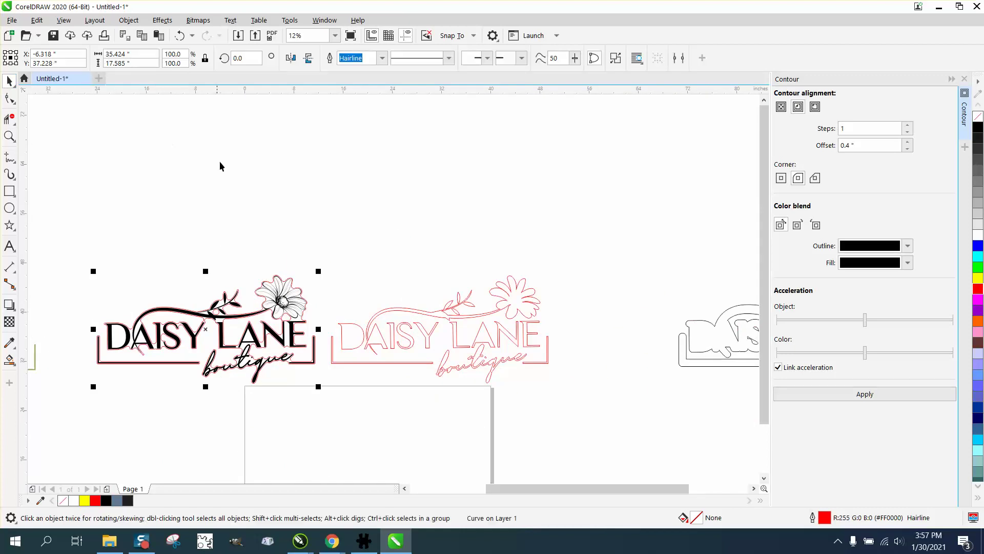
key("Up")
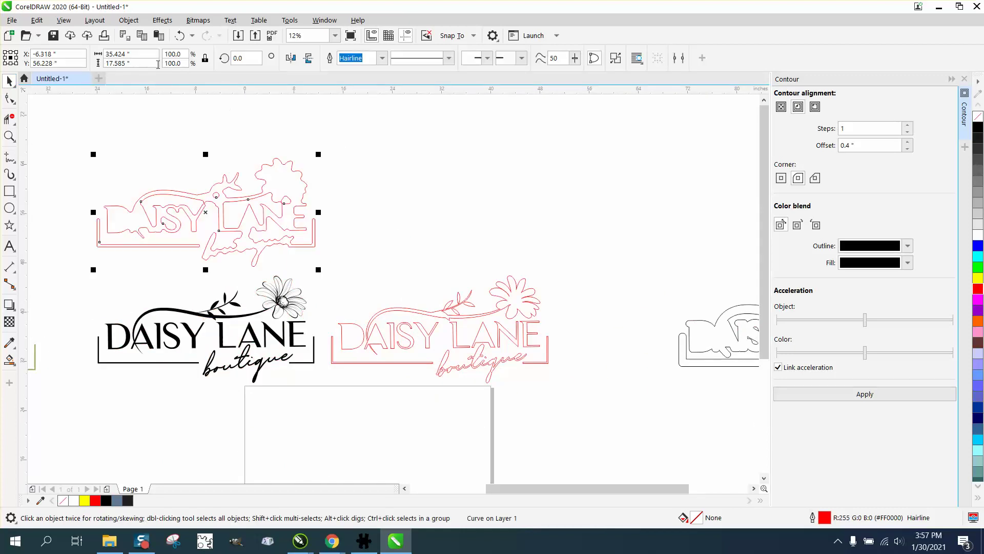
left_click(129, 20)
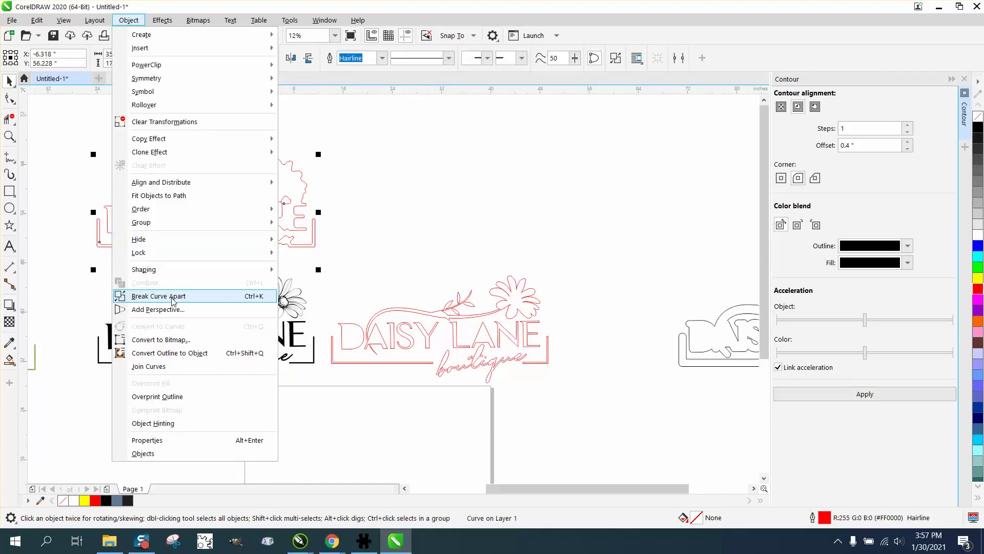
left_click(272, 295)
left_click(358, 189)
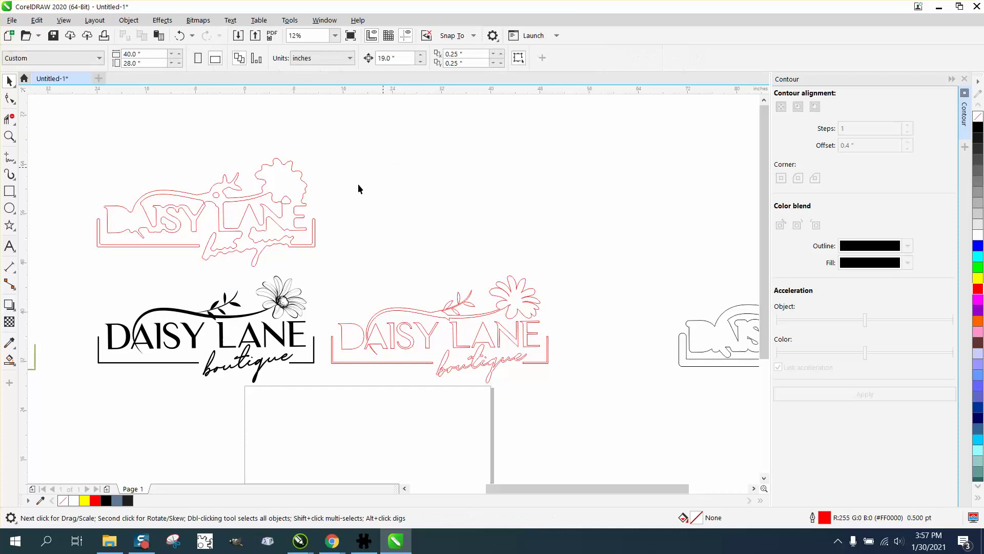
Step: Delete the small closed shapes beside the leaves and beneath the flower from the broken-apart outline
left_click(217, 194)
left_click(195, 169)
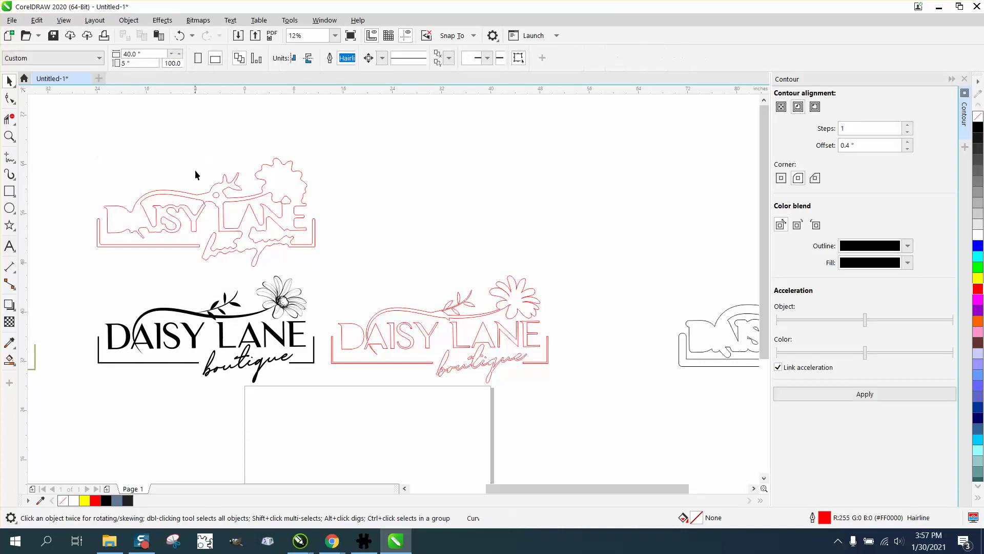
left_click(220, 196)
left_click(254, 171)
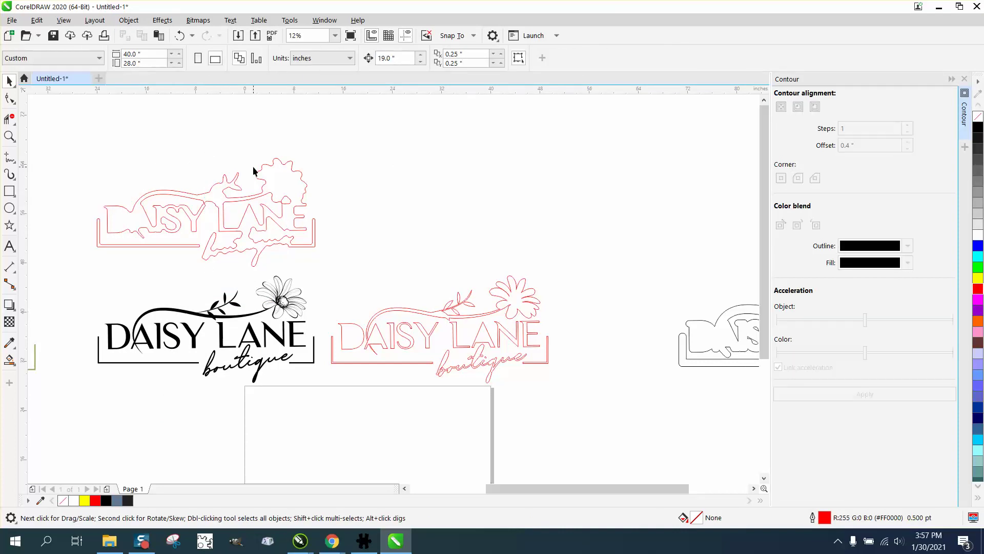
left_click(290, 207)
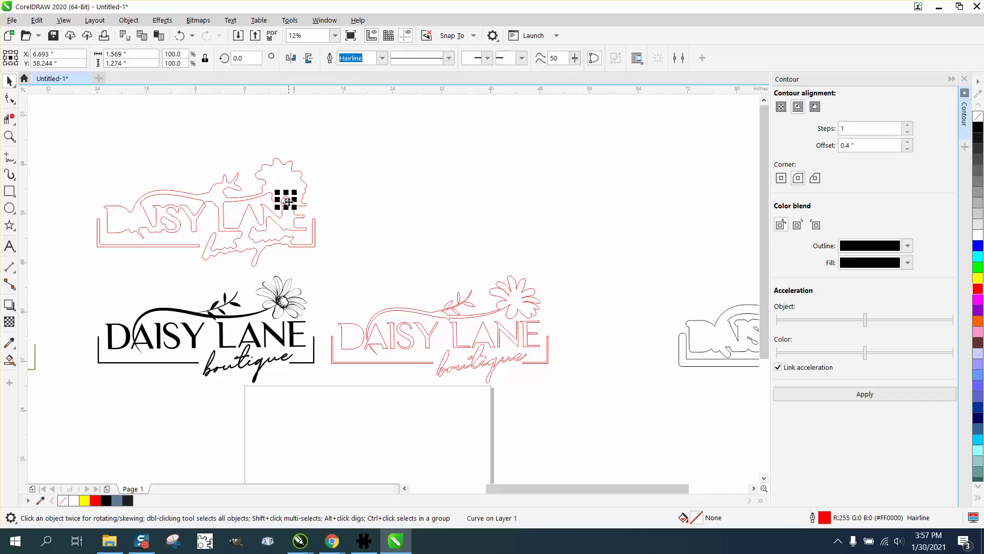
left_click(290, 199)
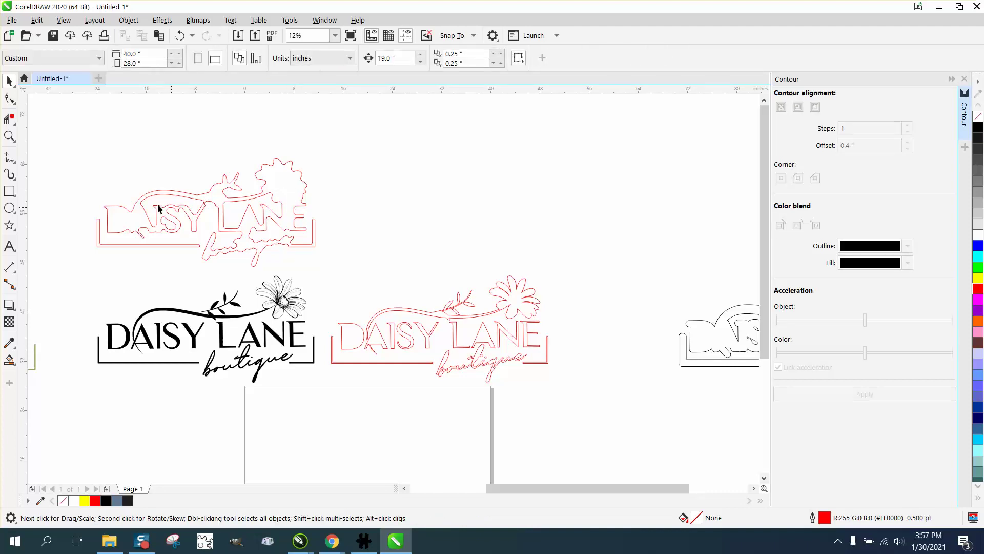
Step: Select the outline's inner letter pieces and left bracket outline and move them up 19 inches, clear of the main outline
left_click_drag(351, 266, 352, 265)
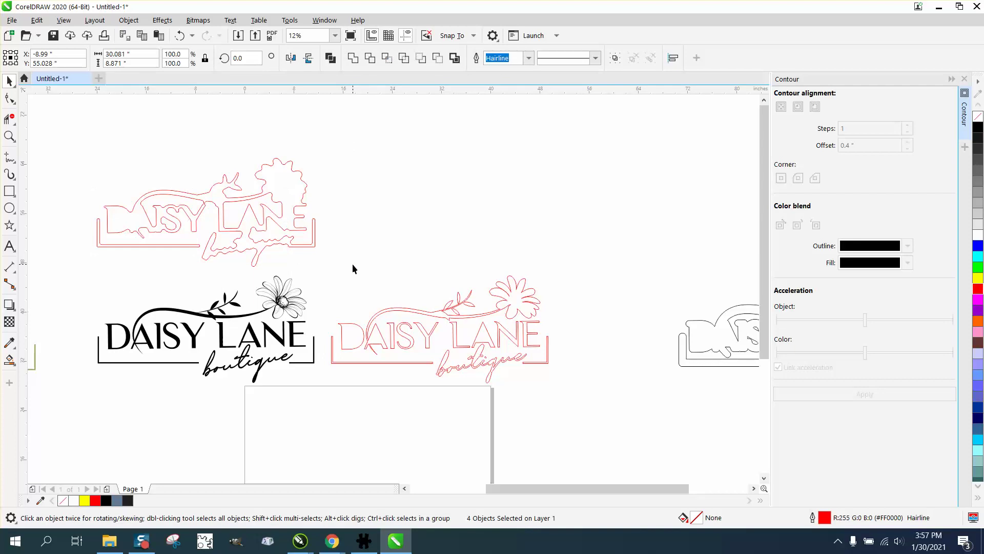
key("Down")
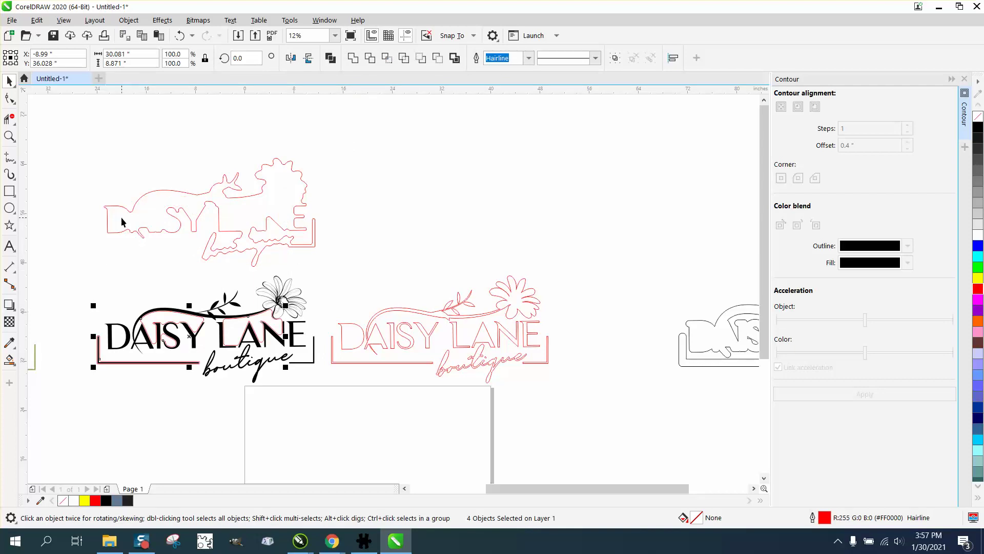
key("Down")
key("Up")
key("Up")
key("Up")
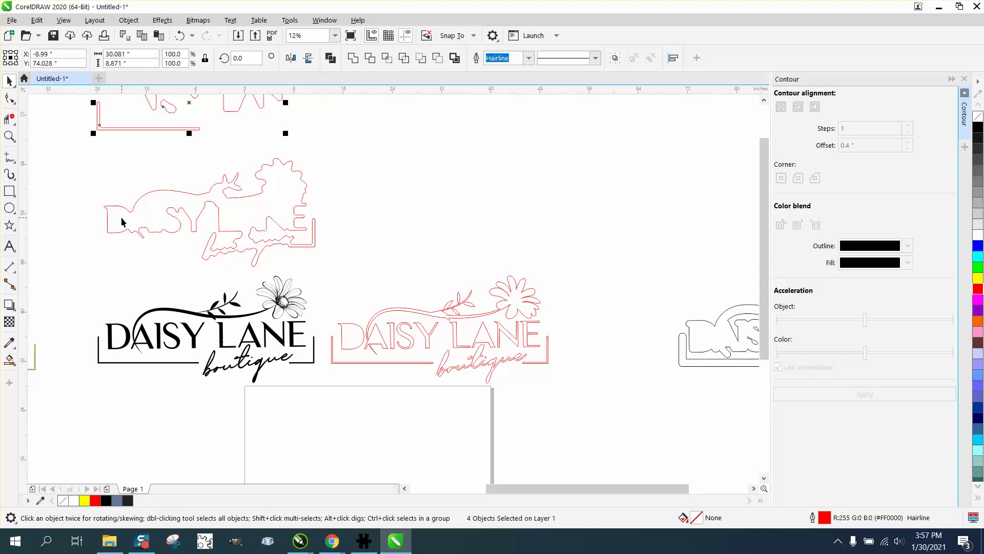
Step: Select the remaining main outline and move it down onto the solid black logo
left_click_drag(60, 148, 357, 266)
key("Down")
key("Down")
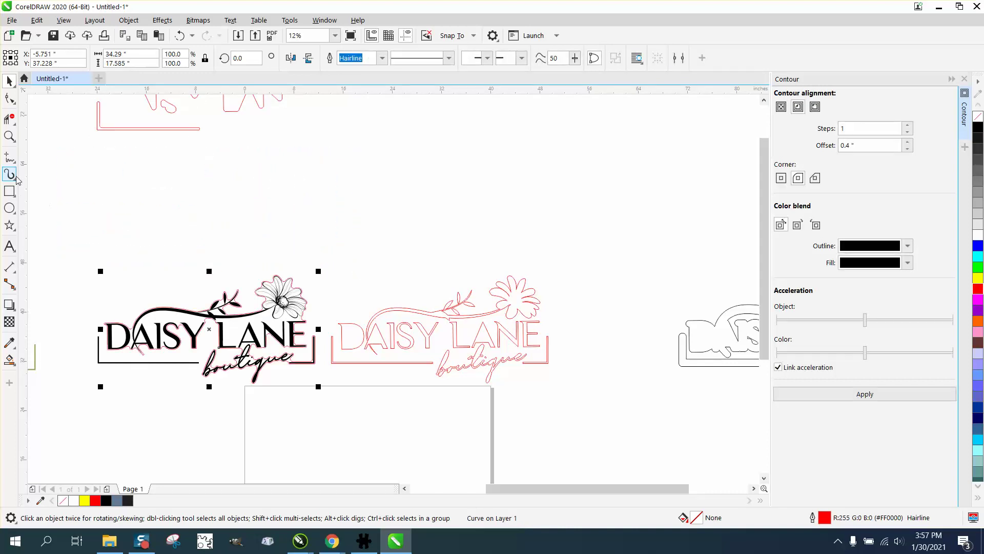
left_click(9, 136)
left_click_drag(109, 240, 394, 410)
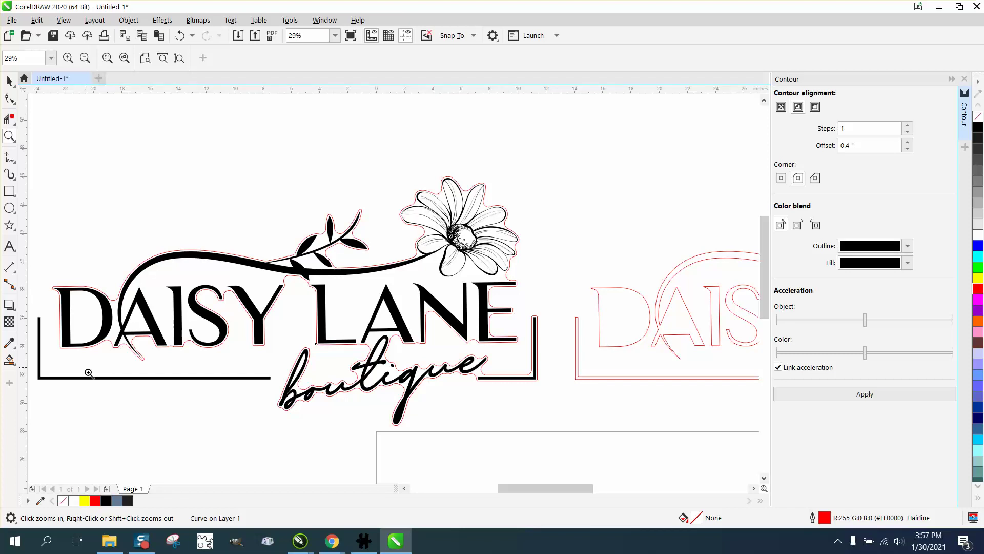
Step: Move only the left bracket outline down 38 inches so it surrounds the black logo's left bracket again
right_click(231, 354)
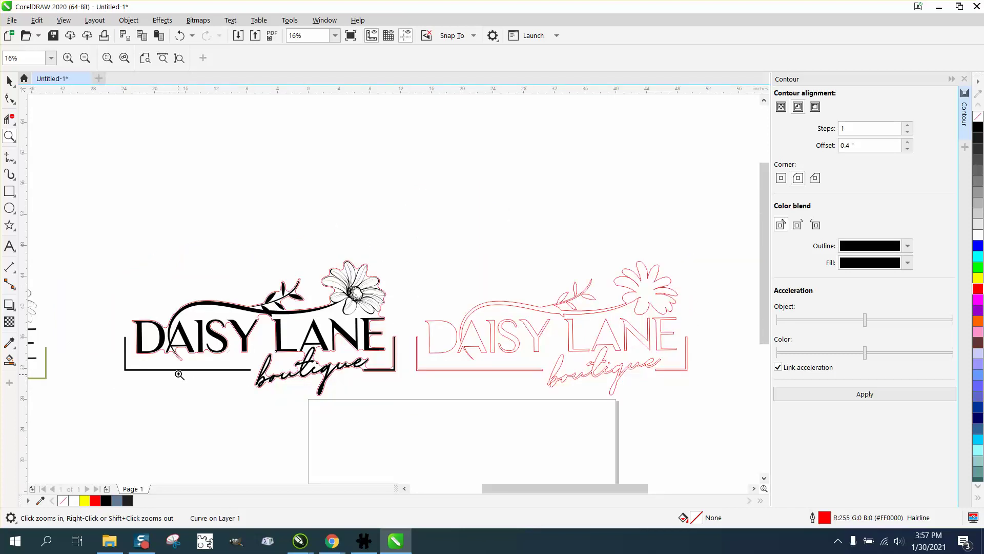
right_click(174, 299)
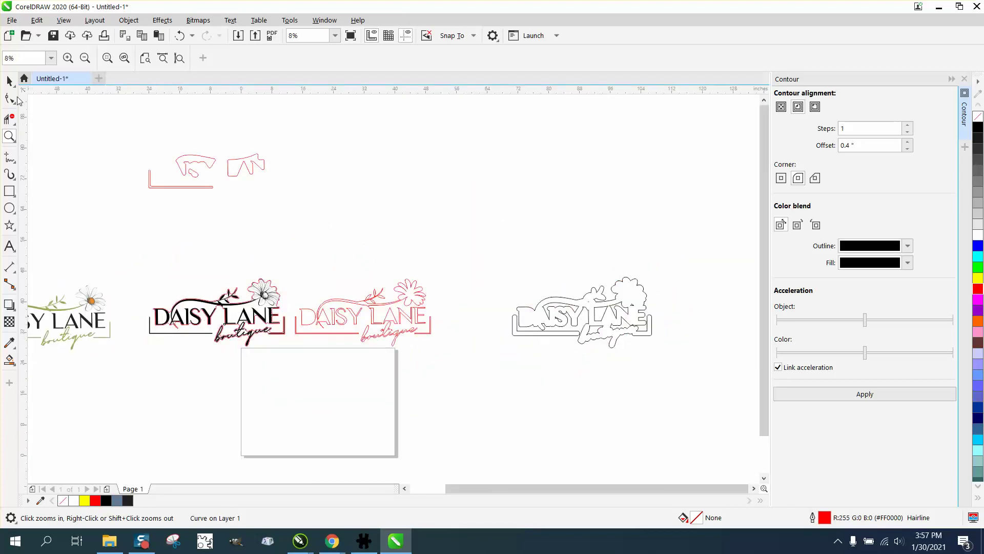
left_click(9, 80)
left_click(152, 187)
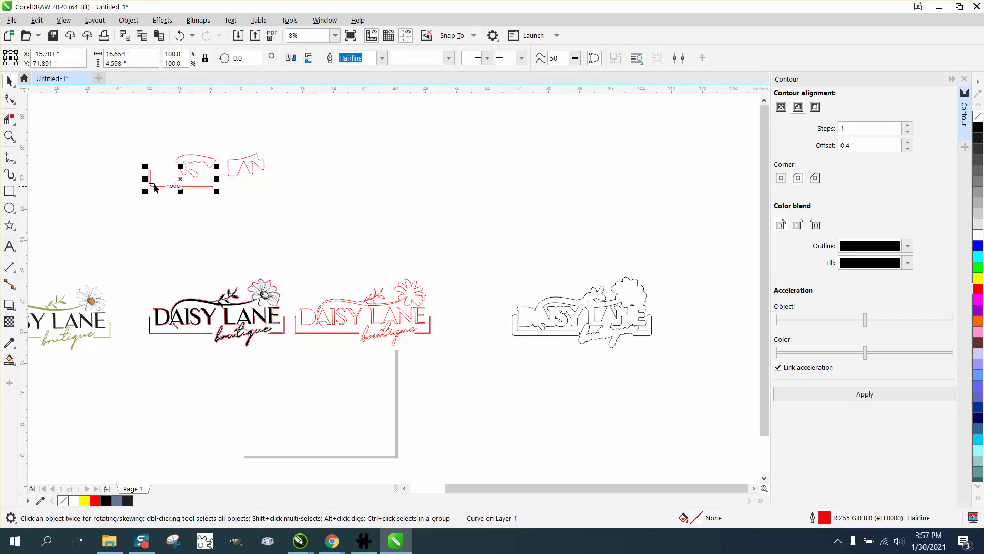
key("Down")
key("Down")
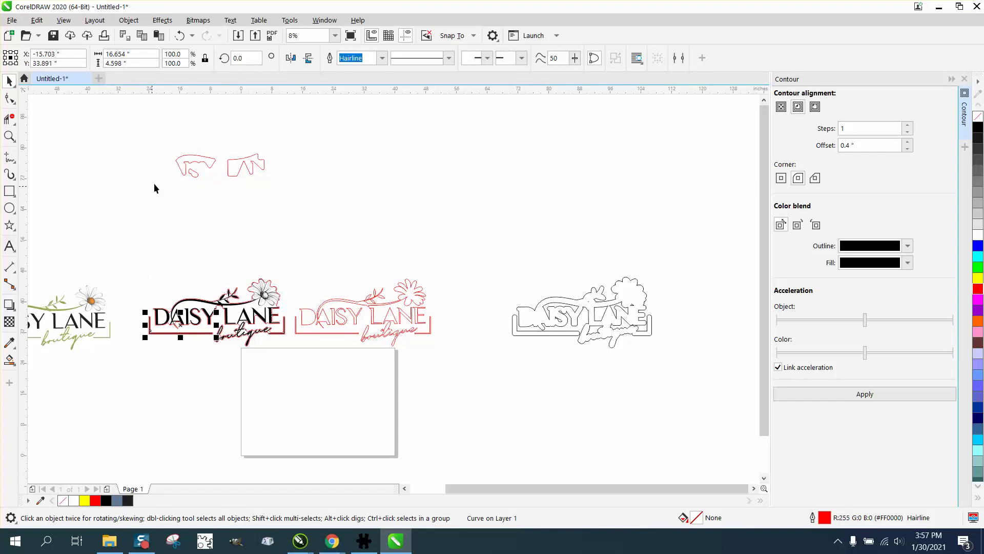
Step: Examine the outline's fit around the leaves and lettering, and undo and redo the left bracket outline's move
left_click(9, 136)
left_click_drag(119, 248, 359, 384)
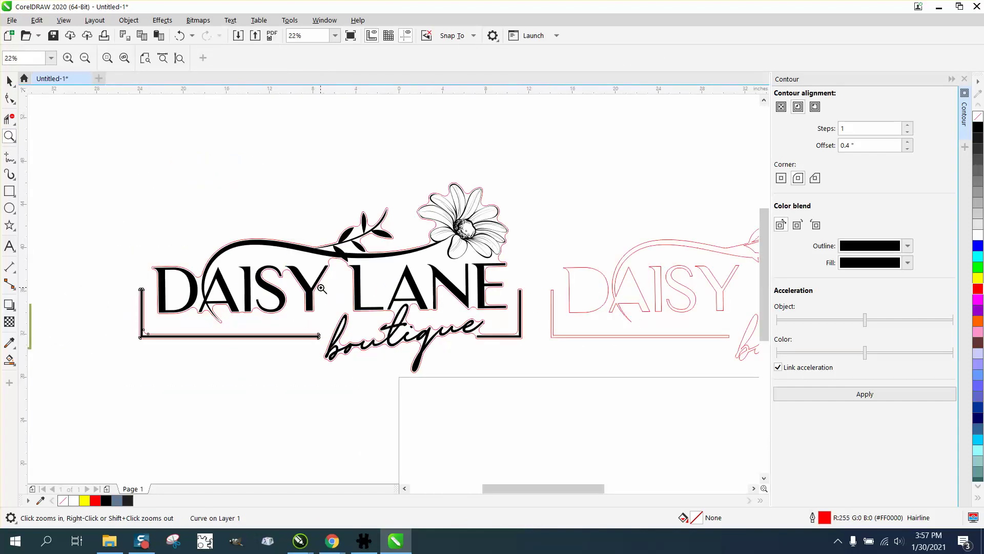
left_click_drag(296, 232, 417, 295)
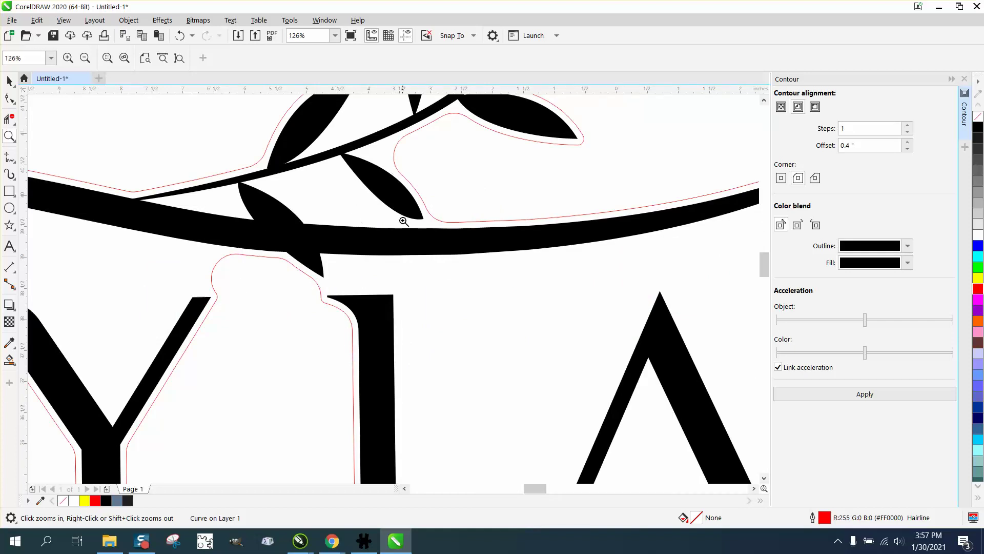
right_click(336, 210)
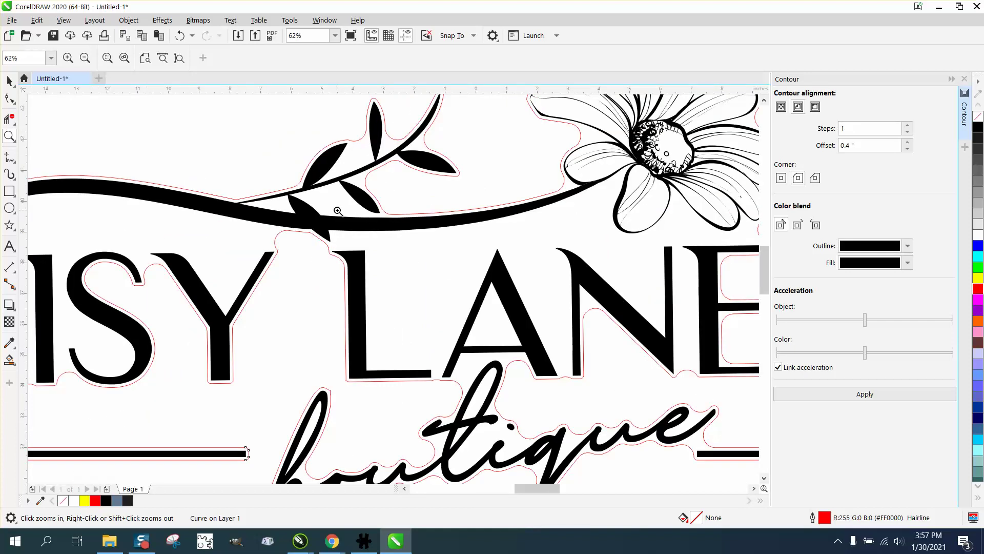
right_click(337, 210)
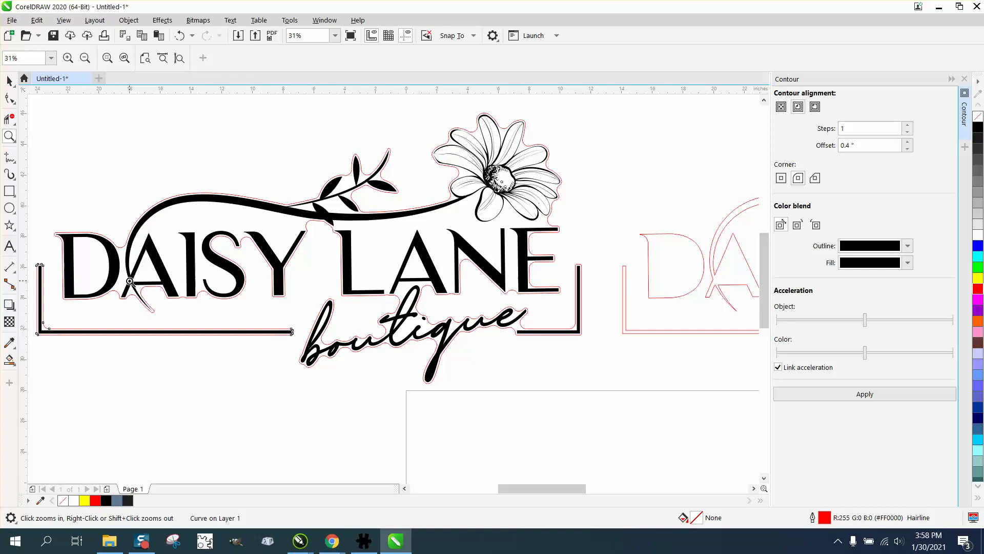
left_click(180, 36)
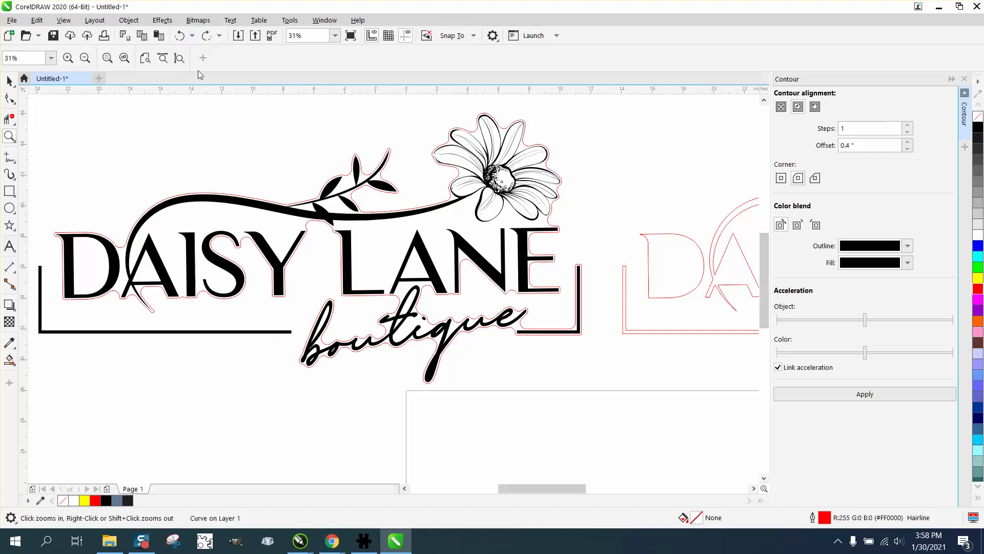
left_click(207, 35)
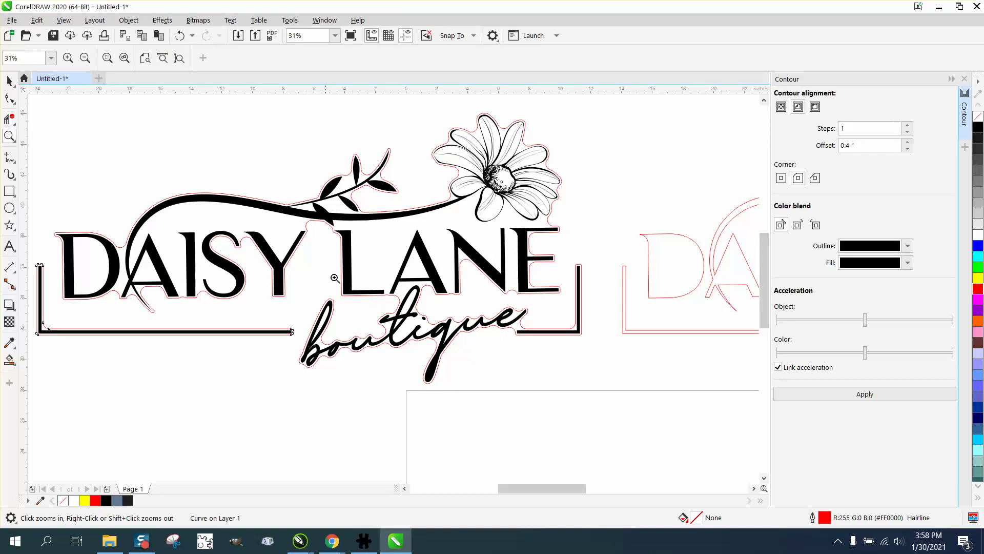
Step: Move the left bracket outline and the main outline each down 19 inches, below the black logo
right_click(365, 275)
left_click(9, 80)
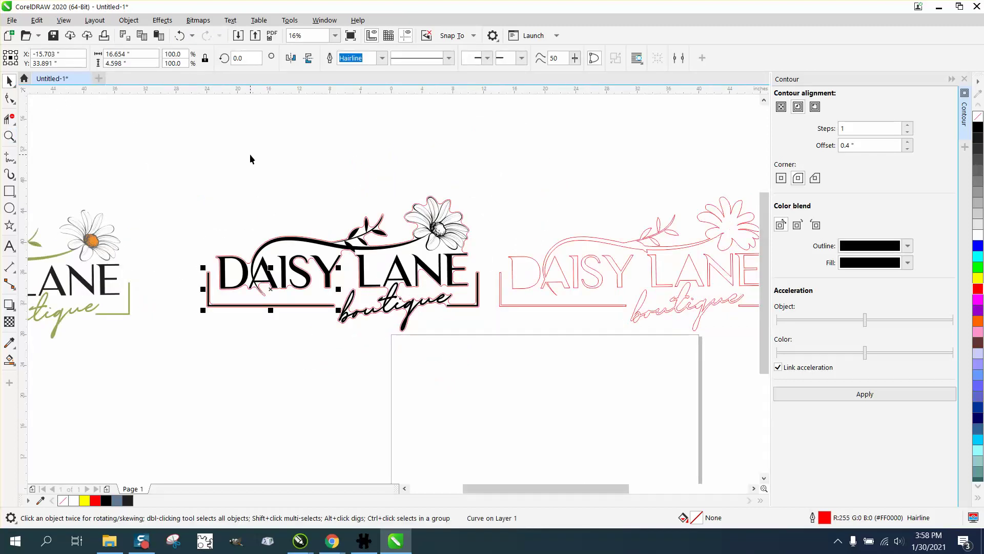
key("Down")
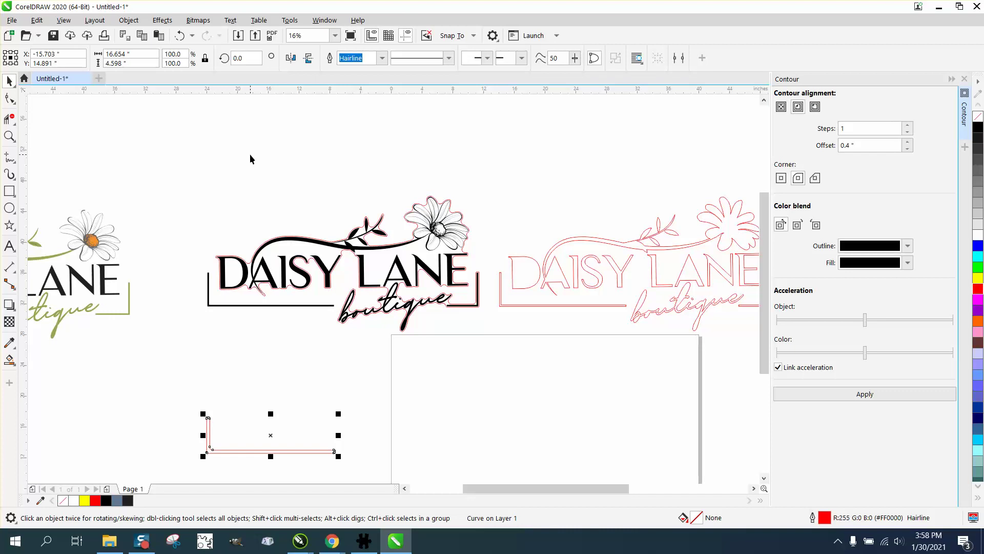
left_click(445, 286)
key("Down")
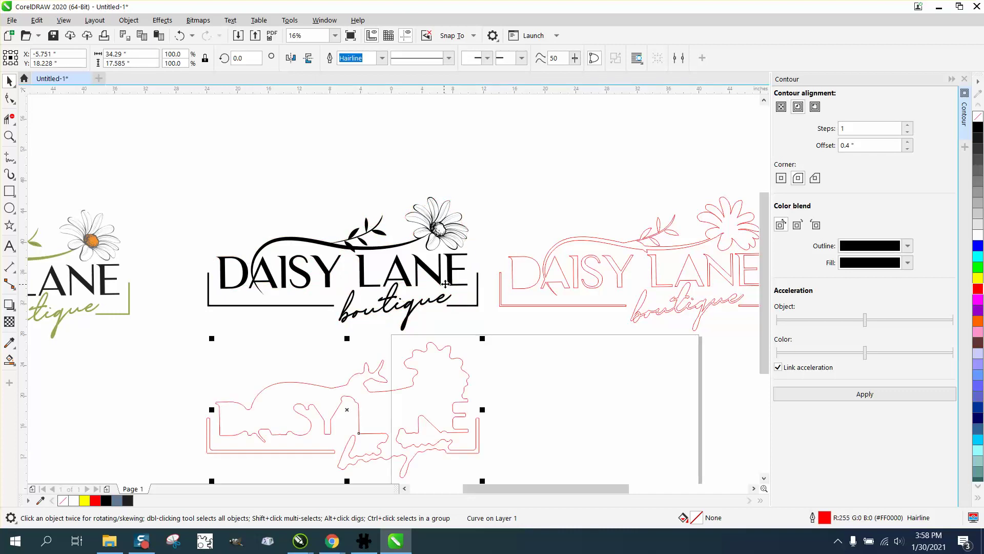
Step: Extend the left bracket outline by moving its right-end nodes with the Shape tool until they overlap the boutique "b" outline
left_click(9, 135)
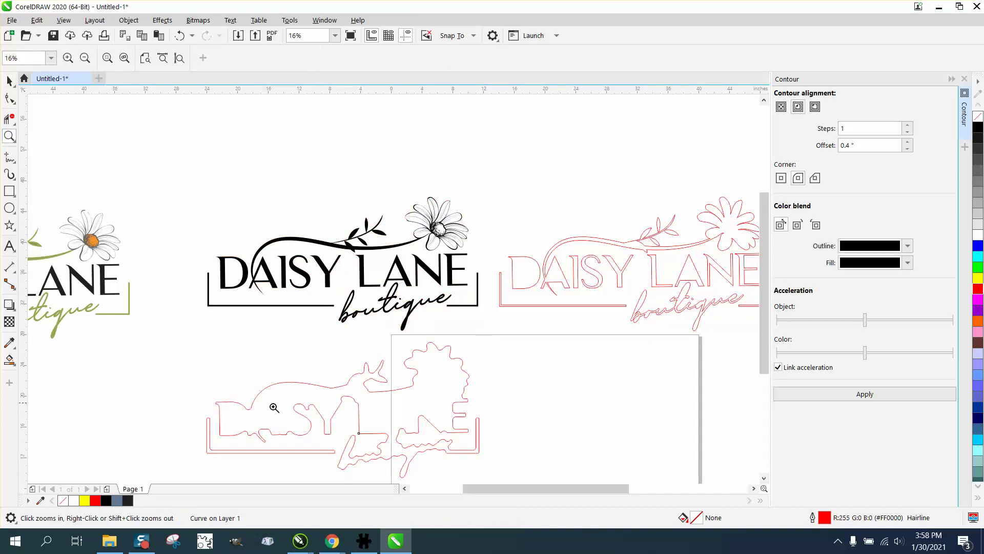
left_click_drag(274, 408, 466, 492)
left_click(9, 97)
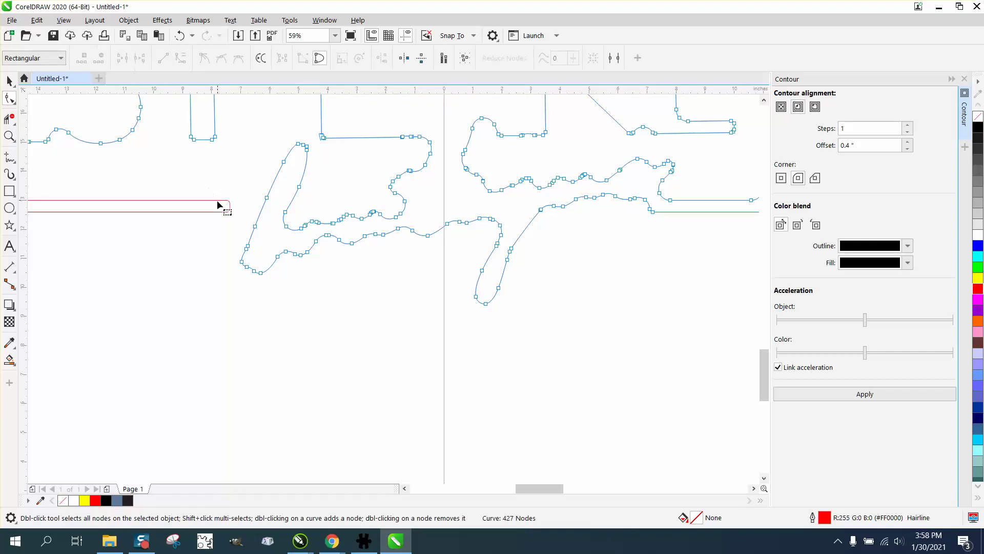
left_click(220, 200)
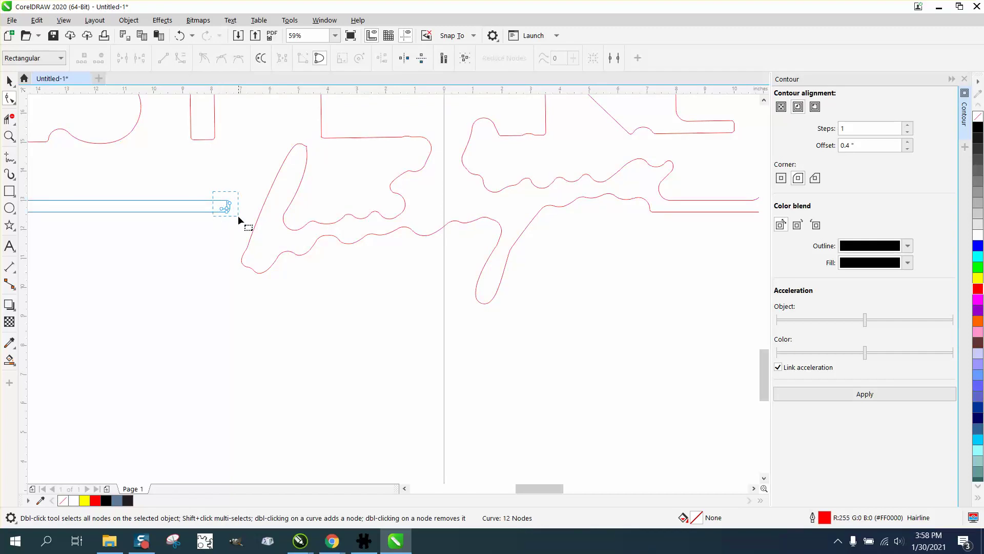
left_click_drag(238, 215, 275, 205)
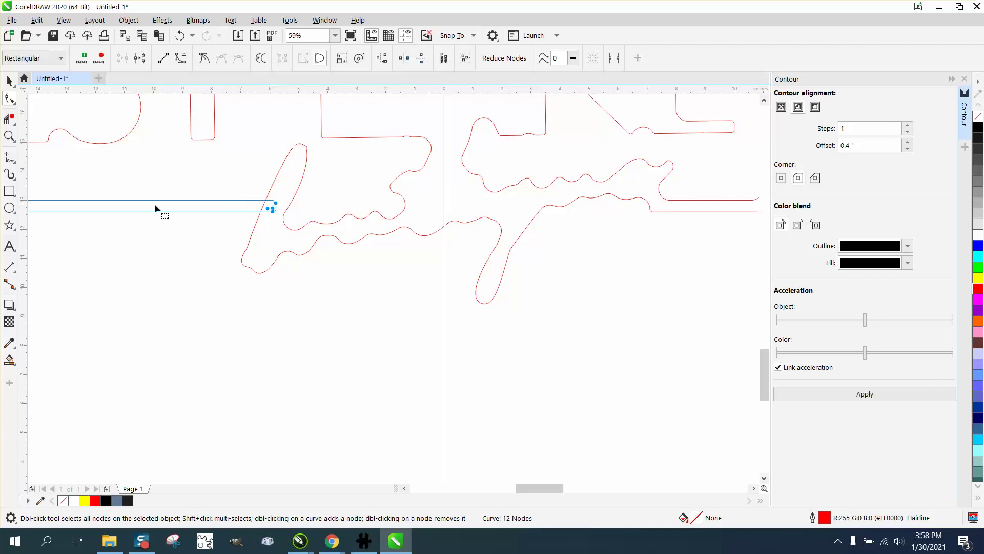
Step: Delete the bracket's end segments inside the "b" outline with Virtual Segment Delete
left_click(12, 123)
left_click(68, 145)
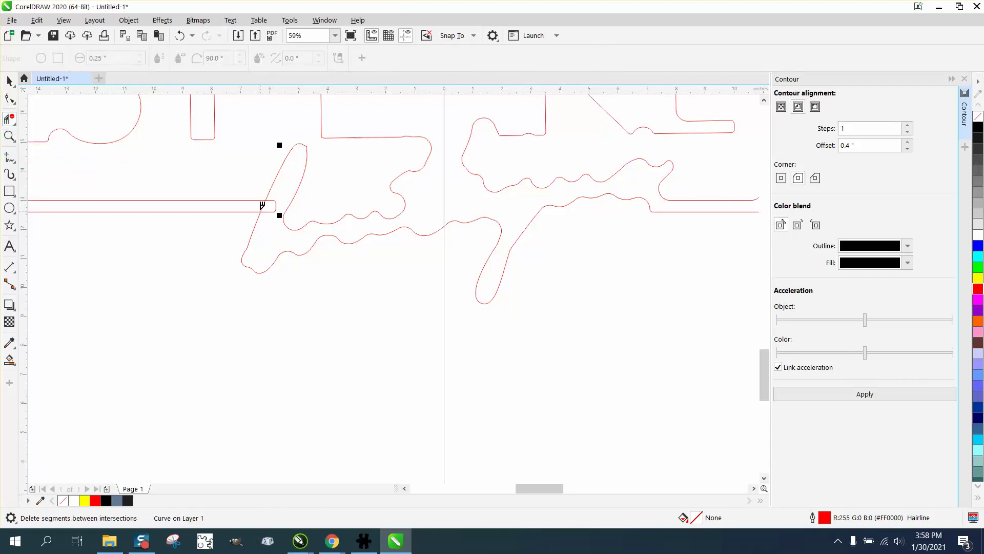
left_click(274, 208)
Step: Create a single joined shape from the main outline and left bracket with Smart Fill, and move it down 19 inches
scroll(279, 215, "down", 3)
left_click(9, 81)
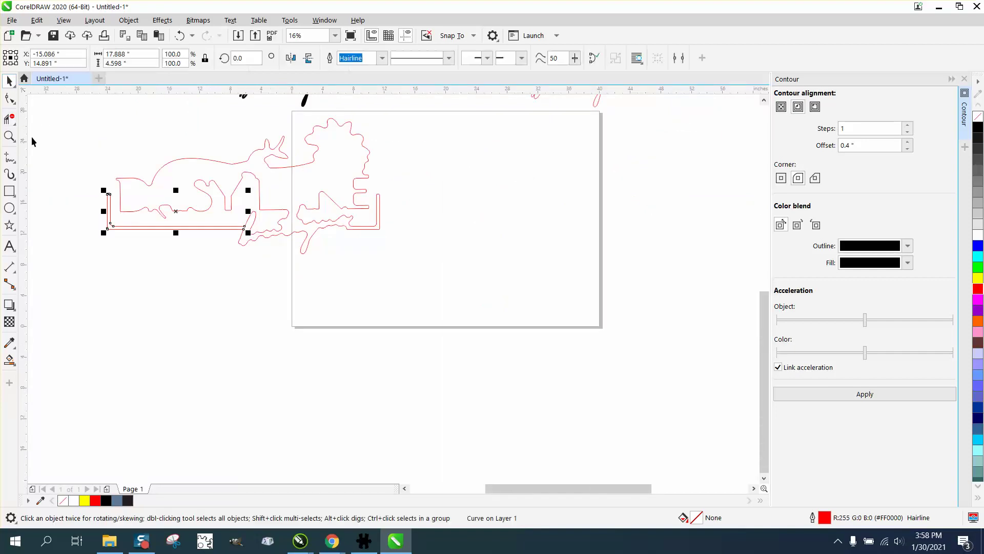
left_click(10, 361)
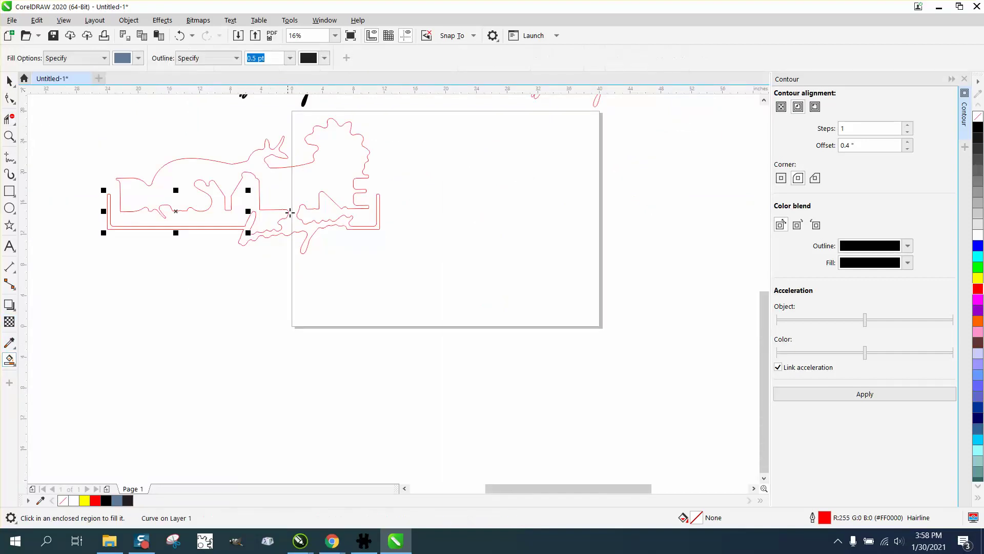
left_click(330, 164)
key("Down")
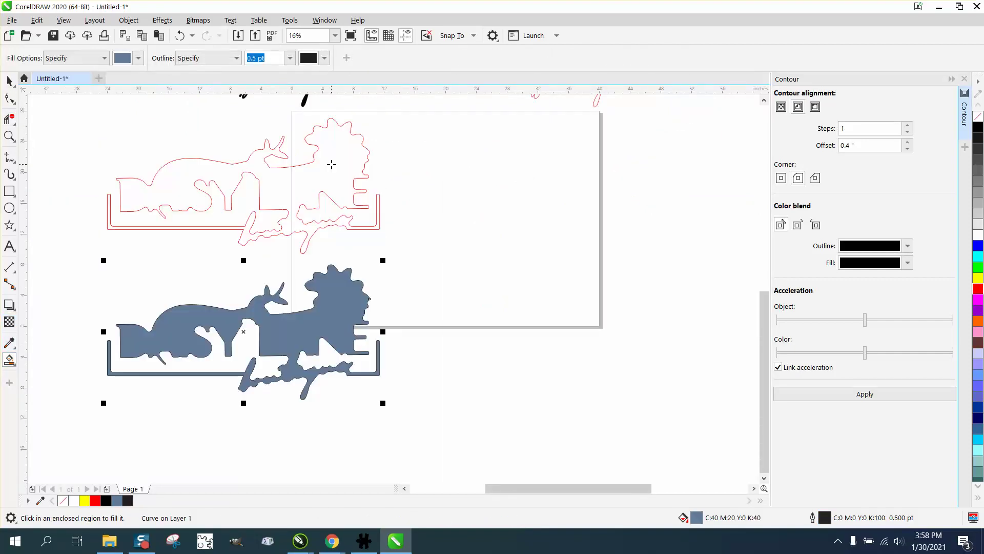
Step: Remove the joined shape's fill and give it a red outline with hairline width
left_click(978, 116)
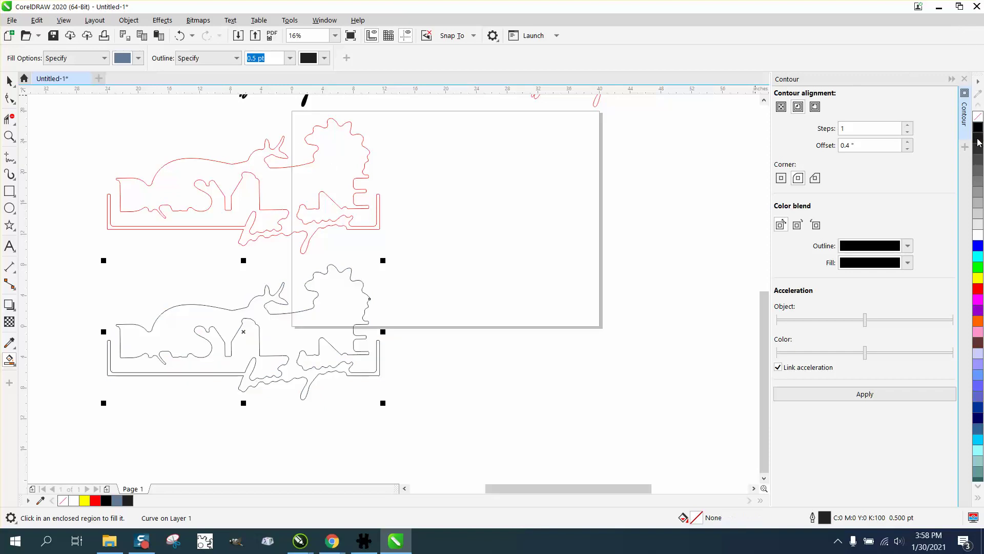
right_click(978, 296)
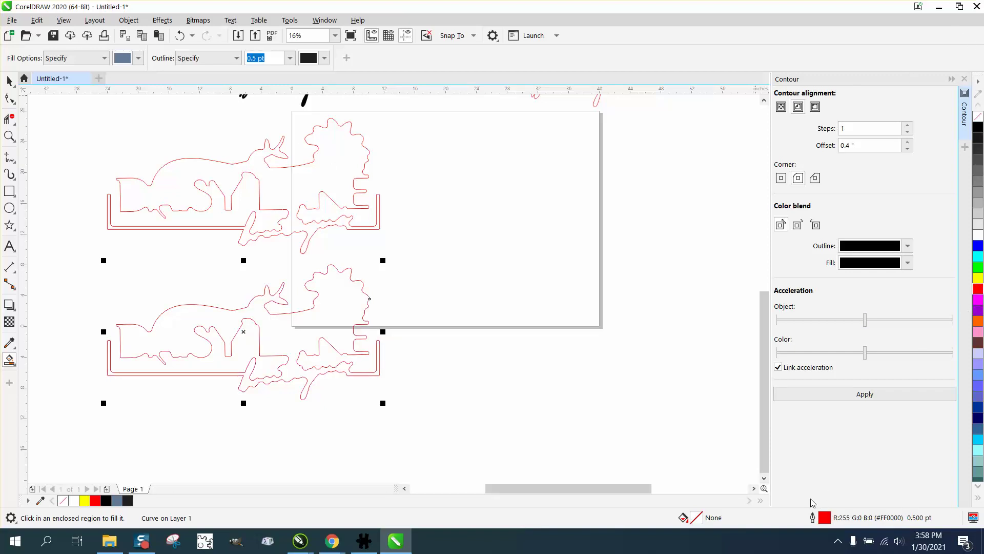
double_click(825, 518)
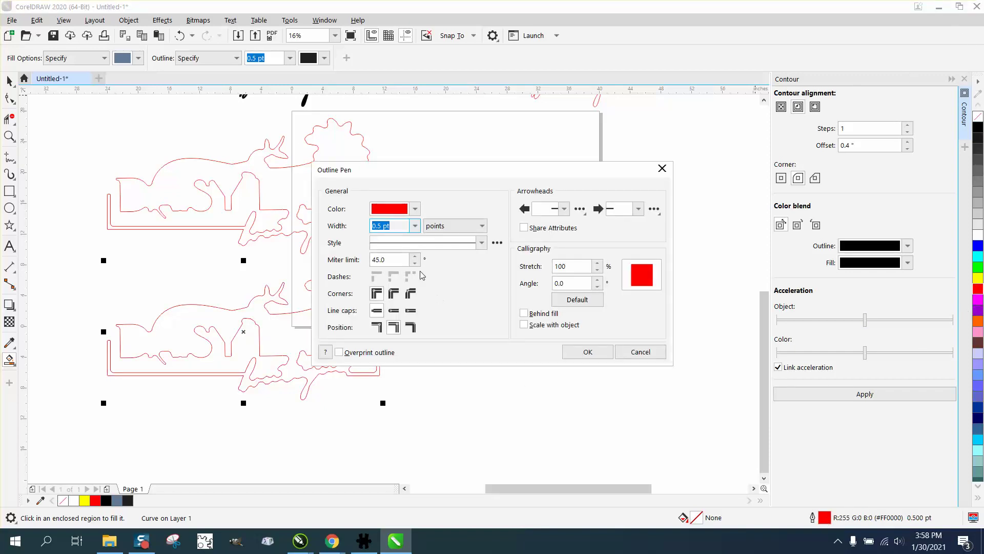
left_click(415, 225)
left_click(393, 249)
left_click(566, 351)
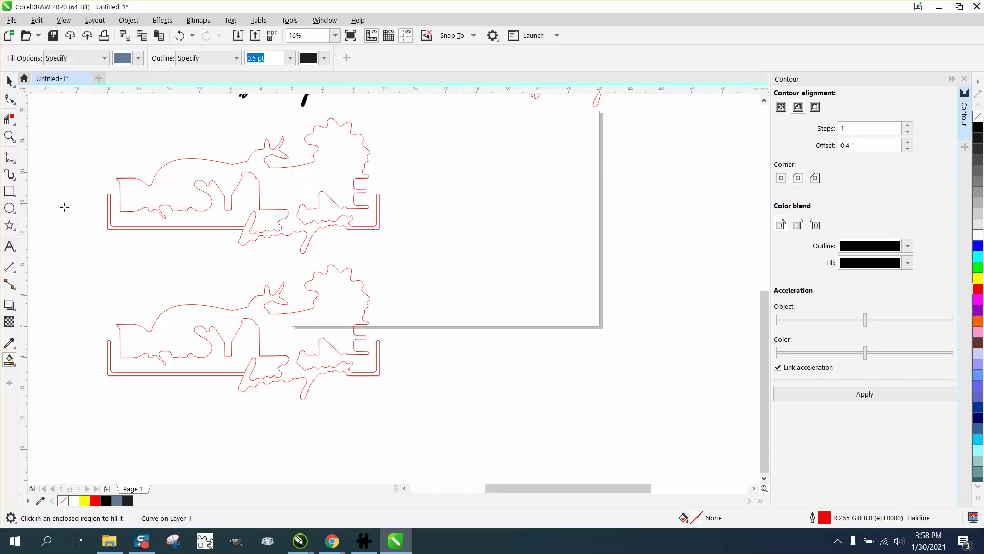
Step: Move the joined red outline up 38 inches onto the solid black logo and check how it fits
left_click(9, 81)
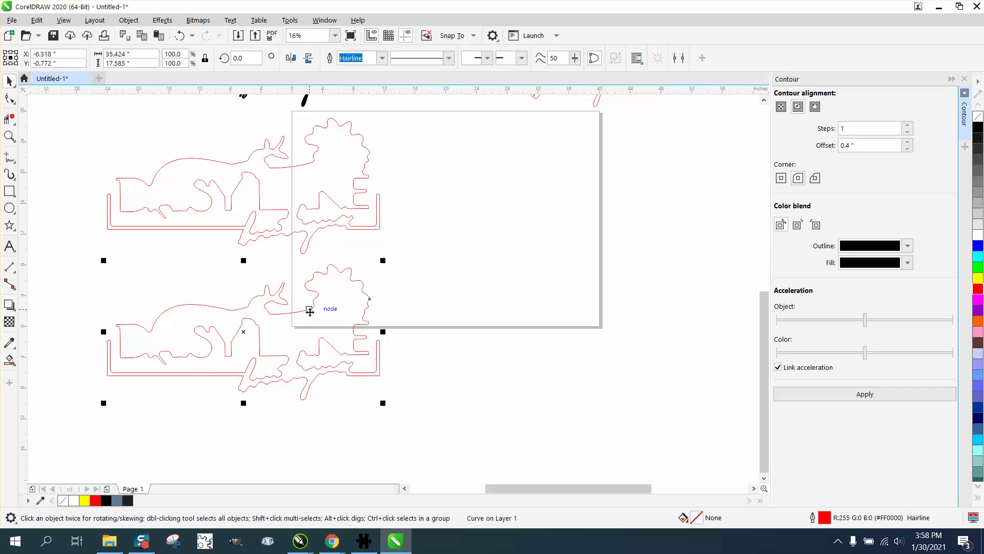
key("Up")
key("Up")
key("Up")
key("Up")
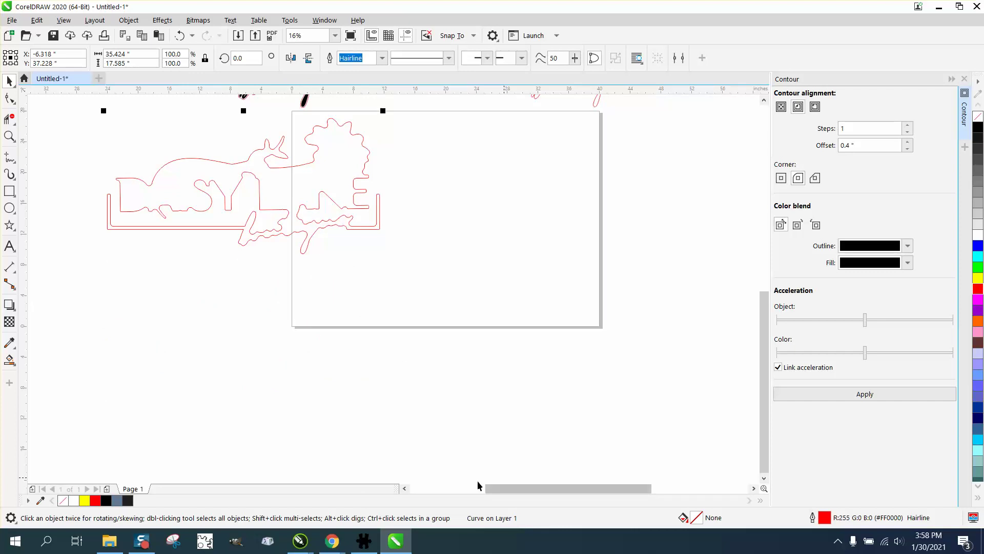
scroll(446, 462, "down", 1)
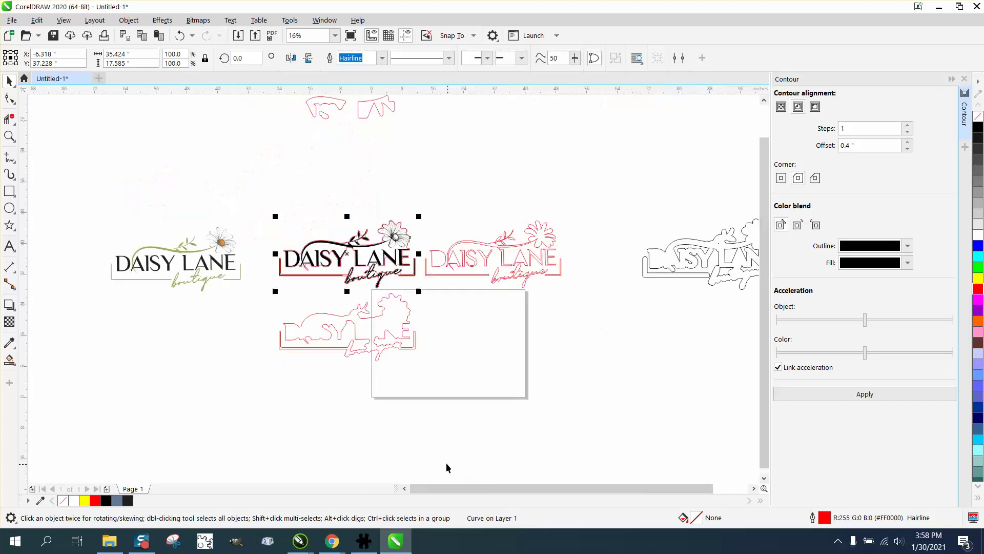
left_click(9, 136)
left_click_drag(273, 232, 465, 298)
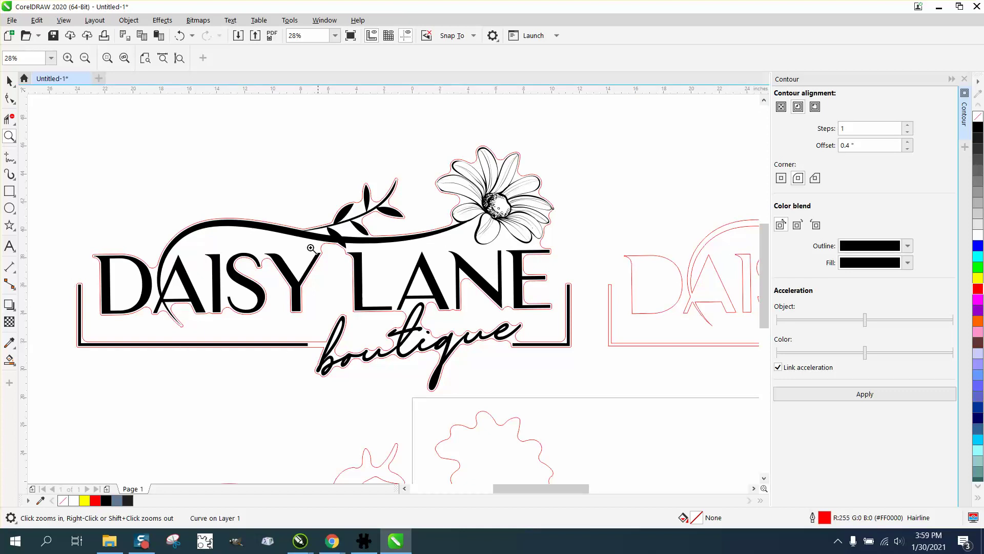
scroll(365, 283, "down", 2)
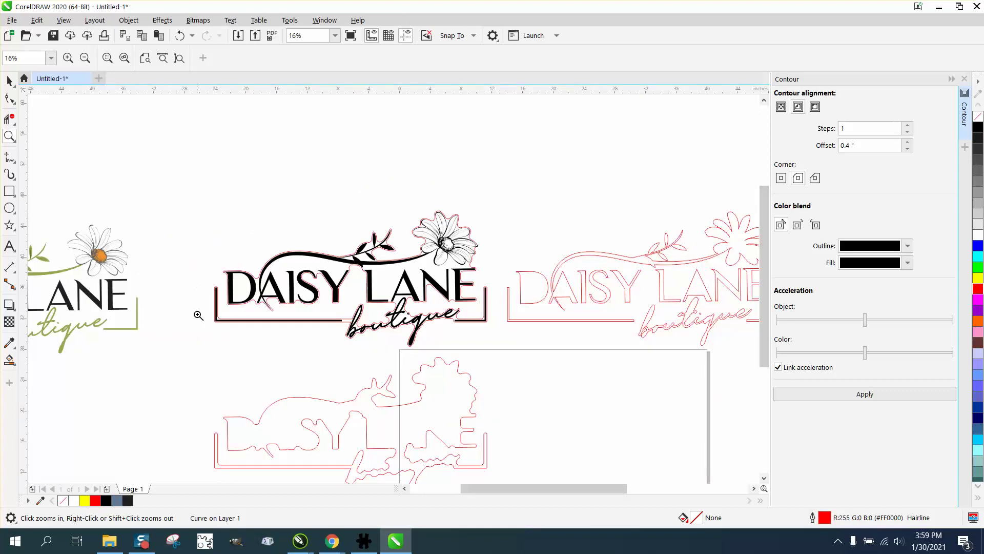
Step: Delete the two leftover red outline objects below the solid black logo
scroll(200, 315, "down", 2)
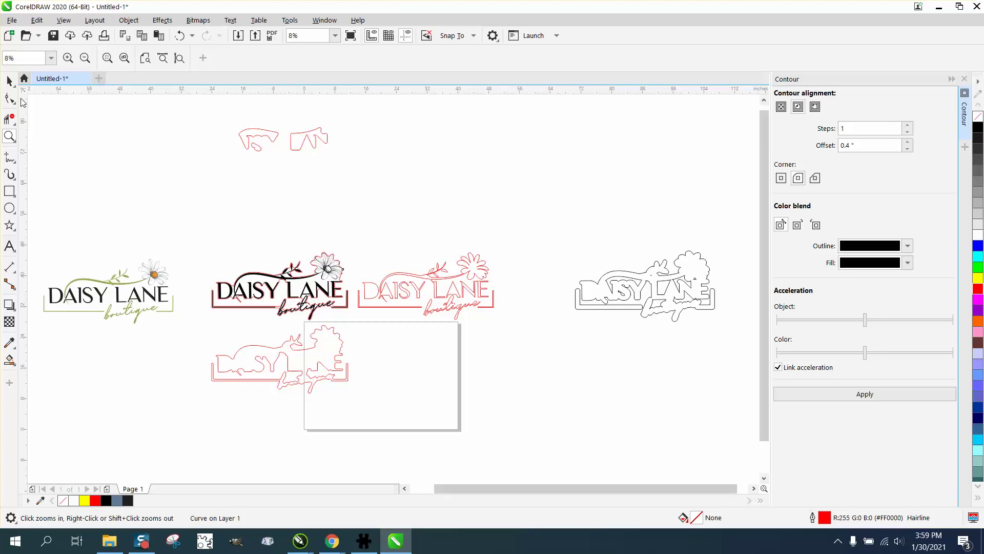
left_click(10, 80)
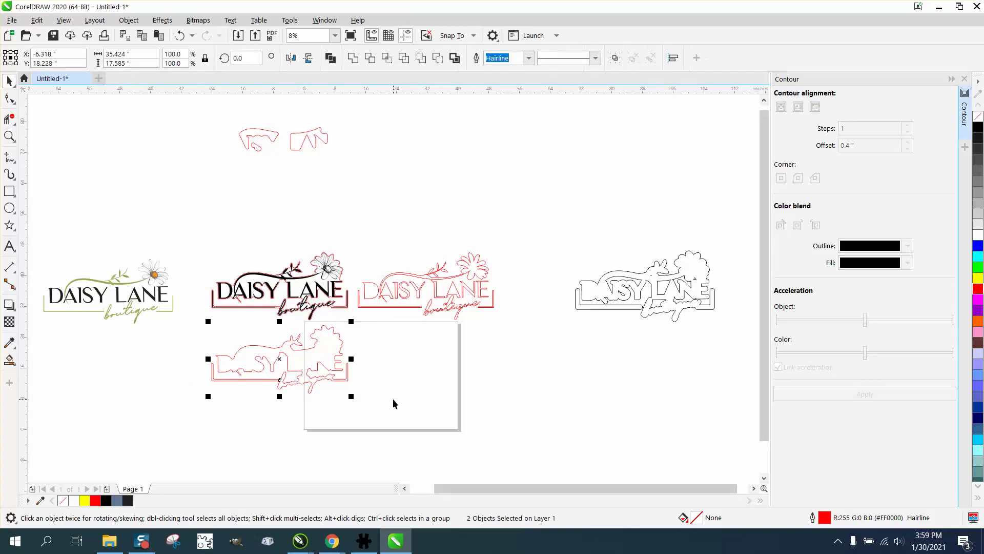
key("Delete")
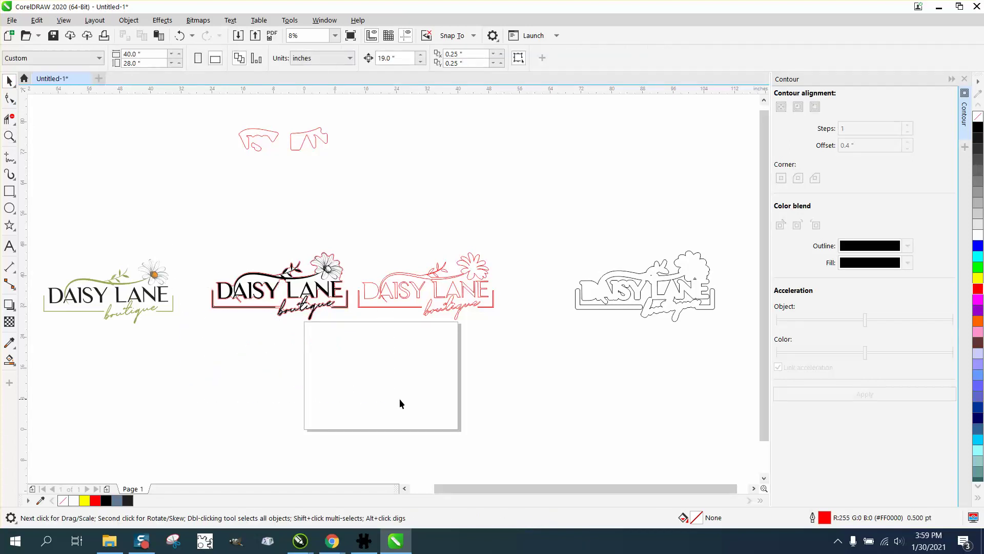
Step: Inspect the joined red outline around the black logo's lettering, flower and bracket, up close and beside the other versions
left_click(10, 135)
left_click_drag(193, 234, 363, 334)
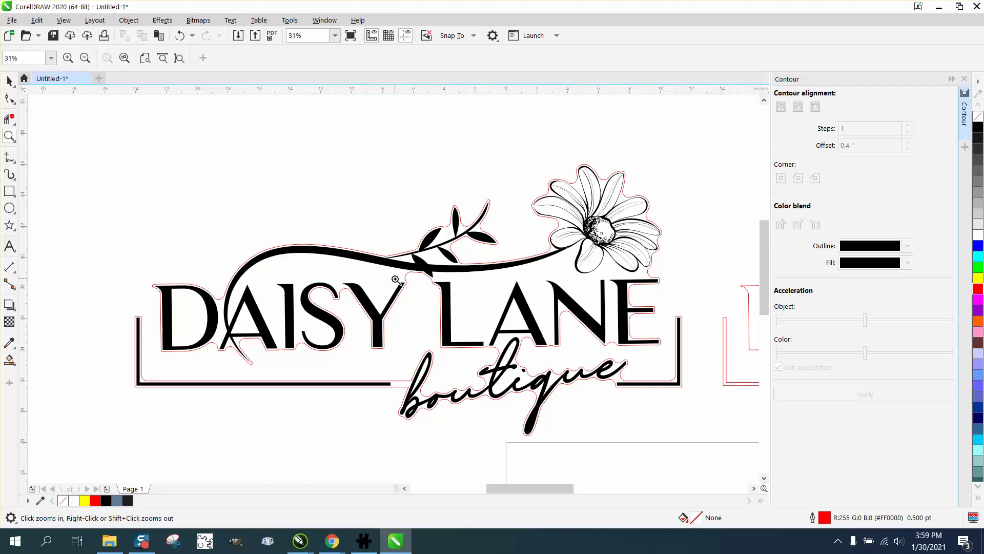
right_click(280, 267)
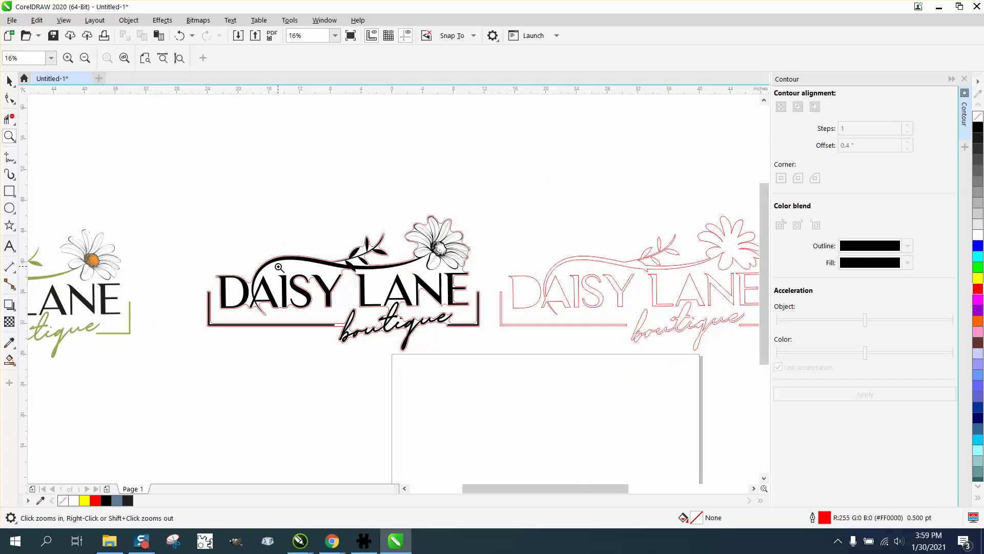
right_click(290, 266)
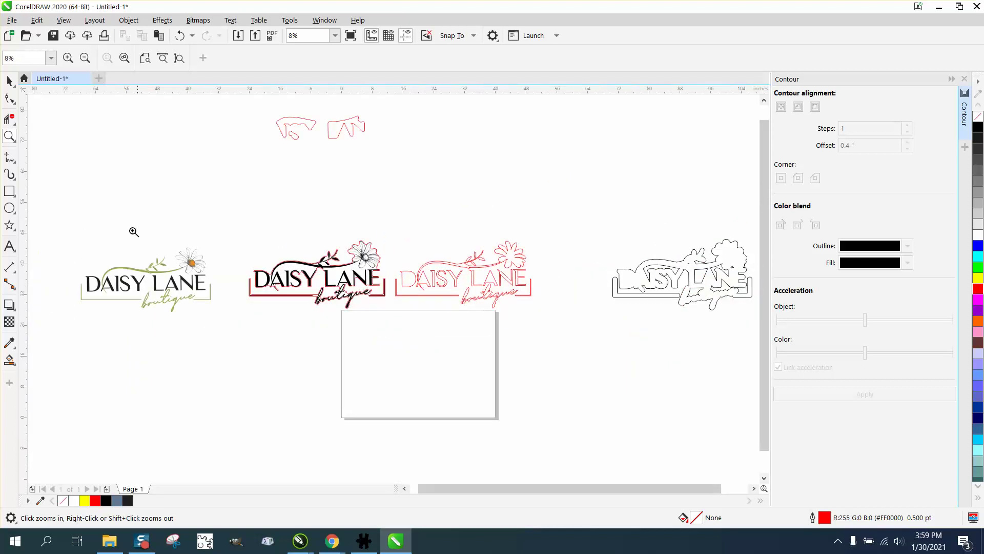
left_click_drag(249, 221, 416, 322)
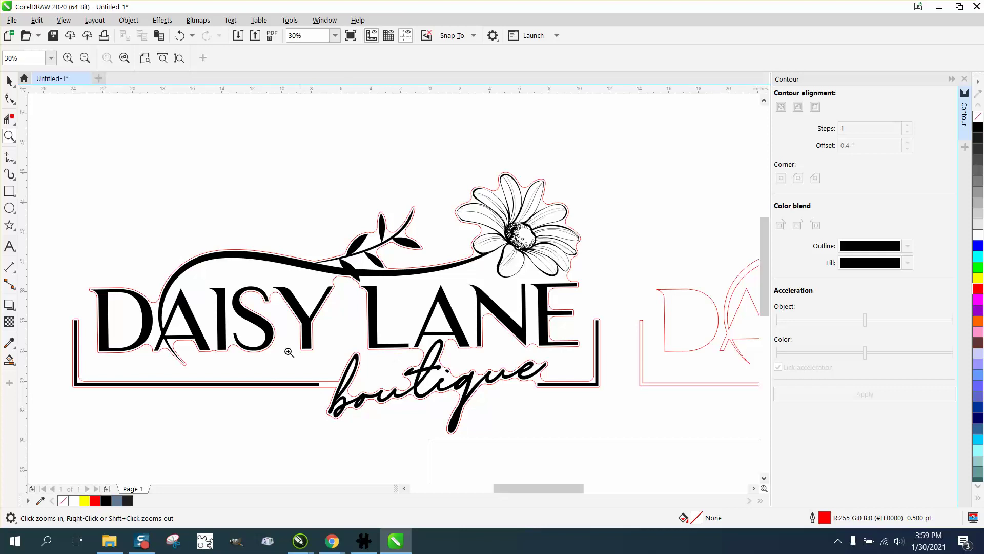
right_click(220, 291)
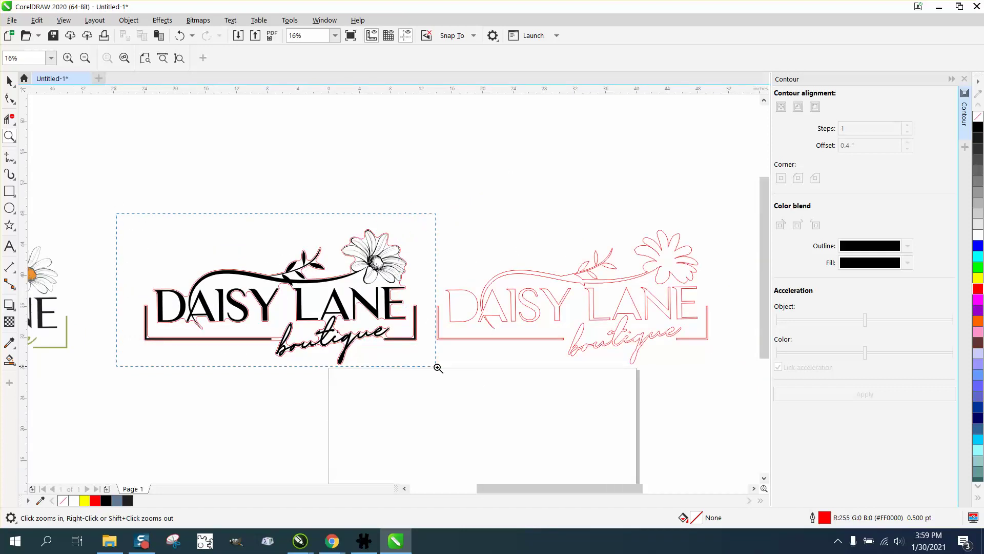